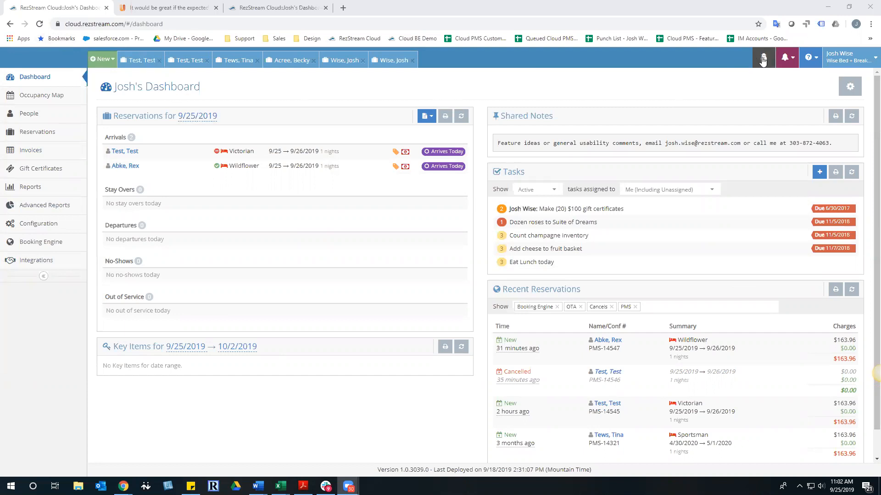
# From the notifications bell, show the News & Updates window listing New Features such as ADA Booking Engine Enhancements
pyautogui.click(786, 60)
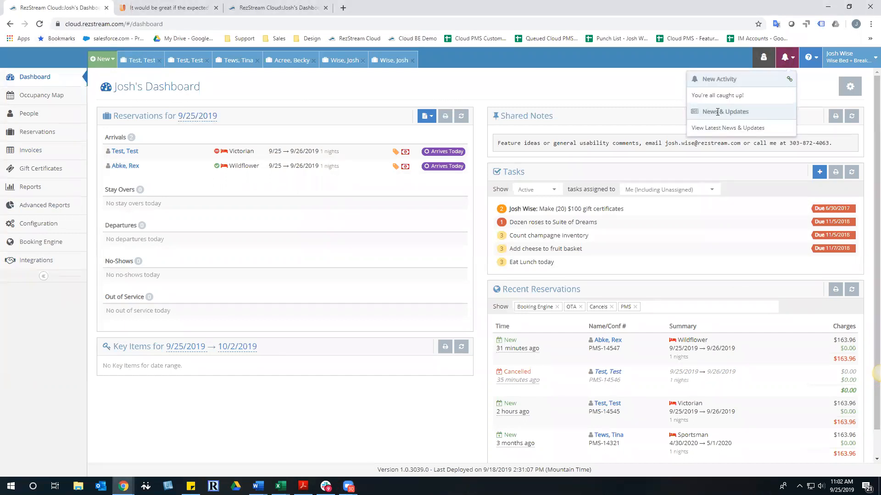
pyautogui.click(714, 131)
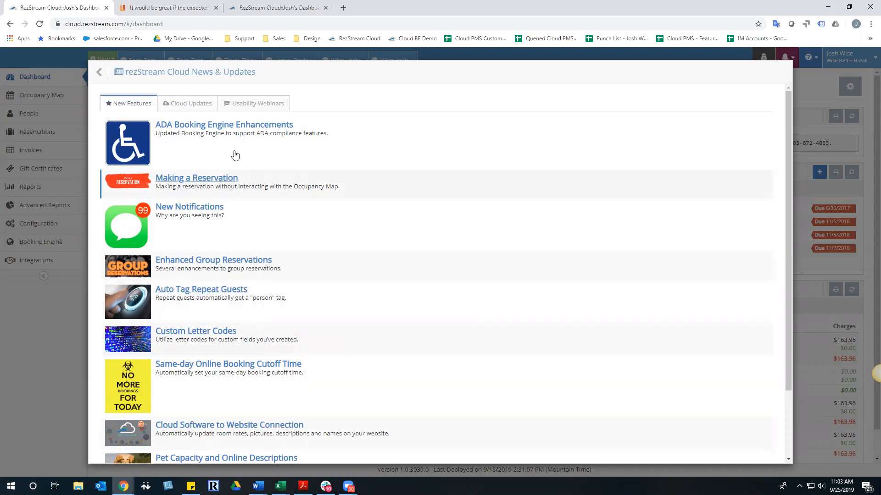
# Switch between New Features and Cloud Updates, then open the Cloud PMS 1.0.3039 Deployed release notes
pyautogui.click(187, 107)
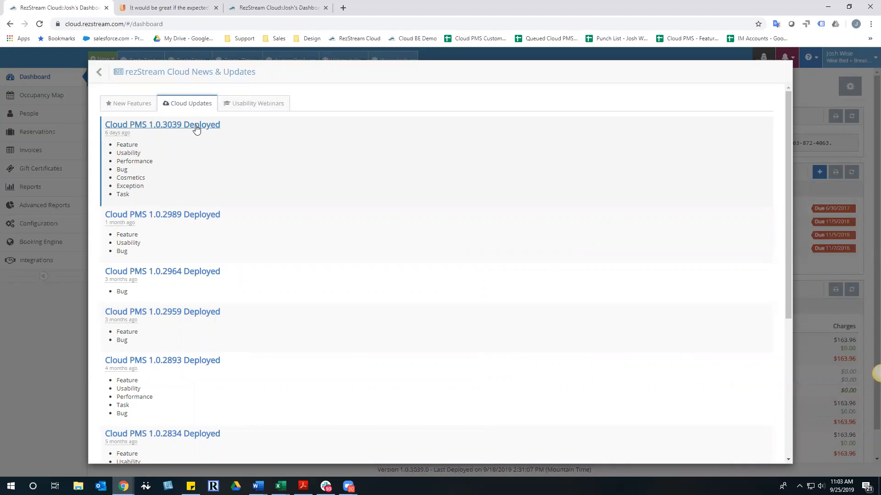
pyautogui.click(130, 104)
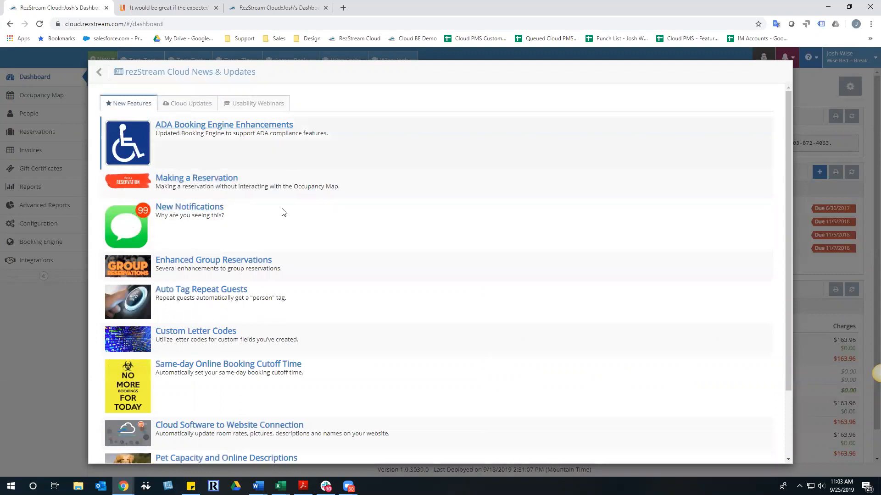
pyautogui.click(188, 103)
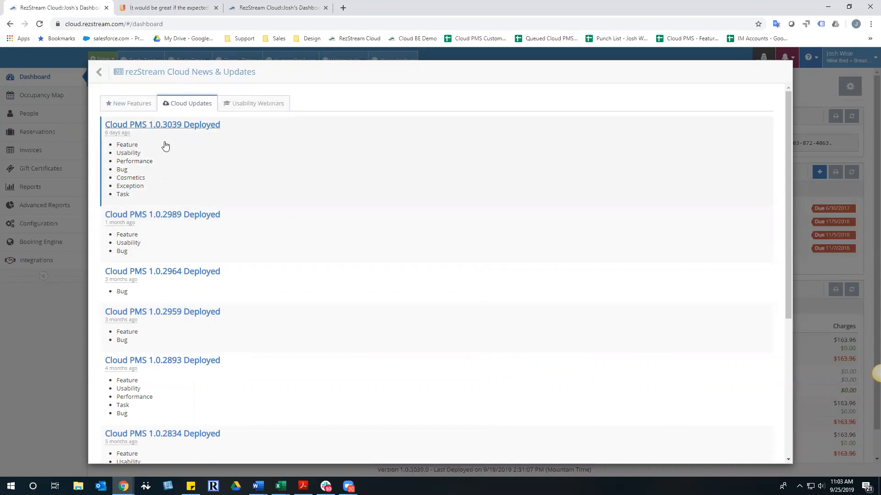
pyautogui.click(168, 126)
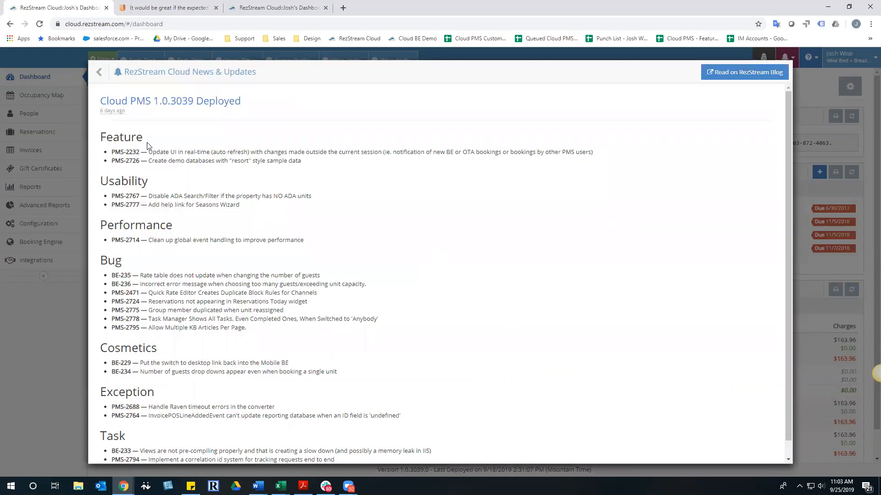
# Highlight the Feature, Usability, Performance and Bug headings in the notes, then close the news window
pyautogui.moveTo(101, 137); pyautogui.dragTo(159, 139)
pyautogui.moveTo(113, 177); pyautogui.dragTo(152, 182)
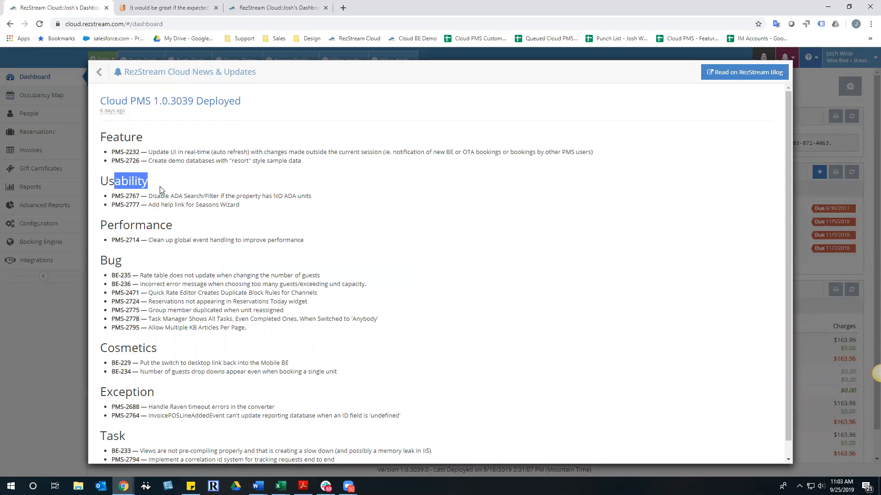
pyautogui.moveTo(118, 225); pyautogui.dragTo(171, 227)
pyautogui.moveTo(117, 260); pyautogui.dragTo(122, 261)
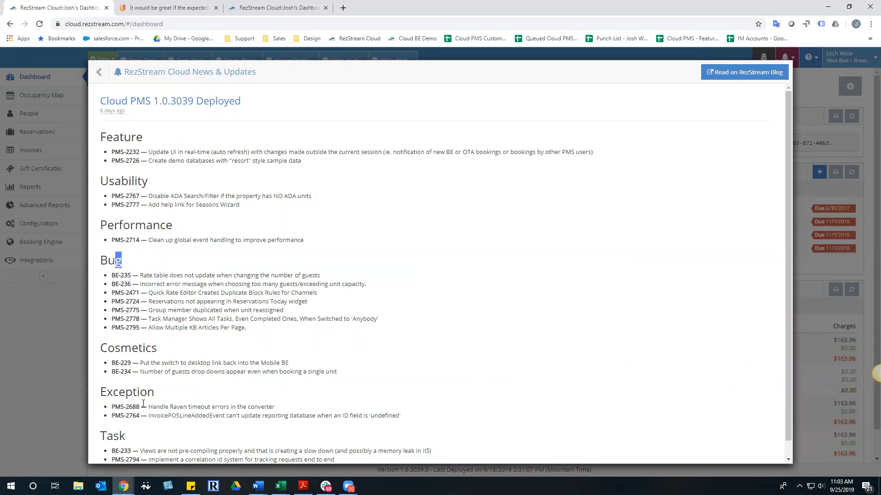
pyautogui.scroll(-1, 143, 403)
pyautogui.scroll(1, 134, 431)
pyautogui.click(325, 270)
pyautogui.moveTo(109, 115)
pyautogui.moveTo(139, 74)
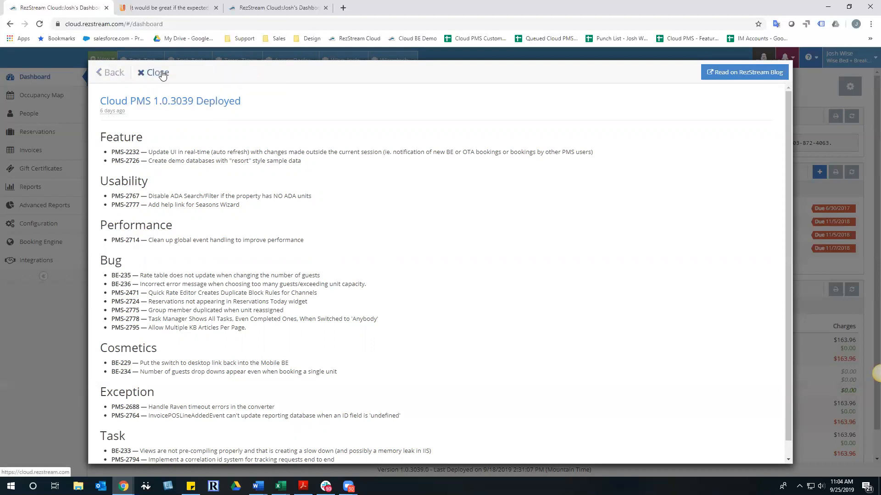
pyautogui.click(150, 72)
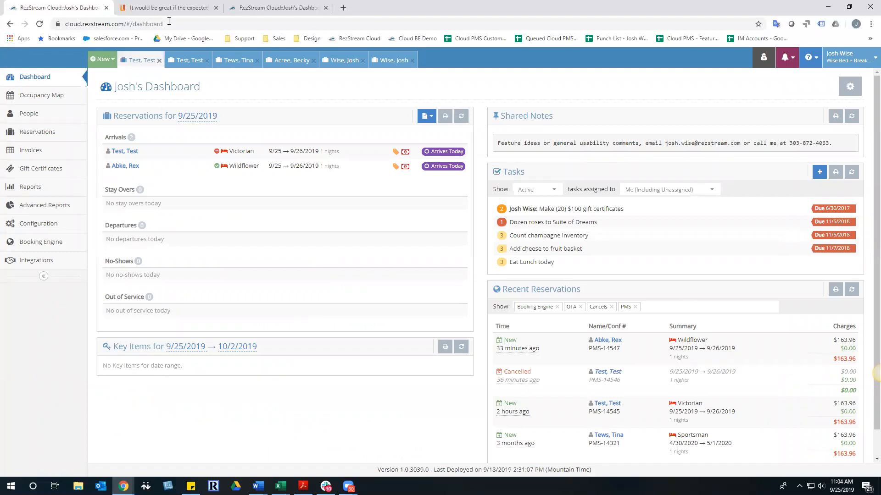
# Review the UserVoice arrival-time suggestion, then list all reservations (2012 matched) back in RezStream Cloud
pyautogui.click(172, 6)
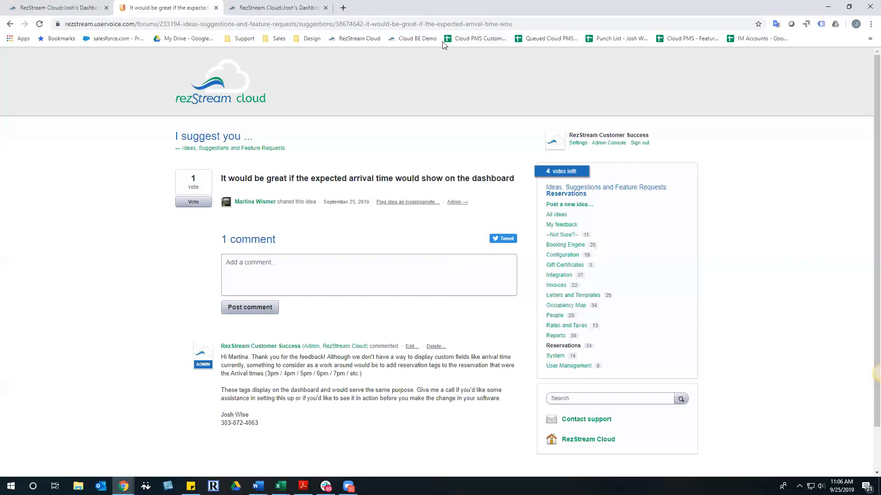
pyautogui.click(62, 8)
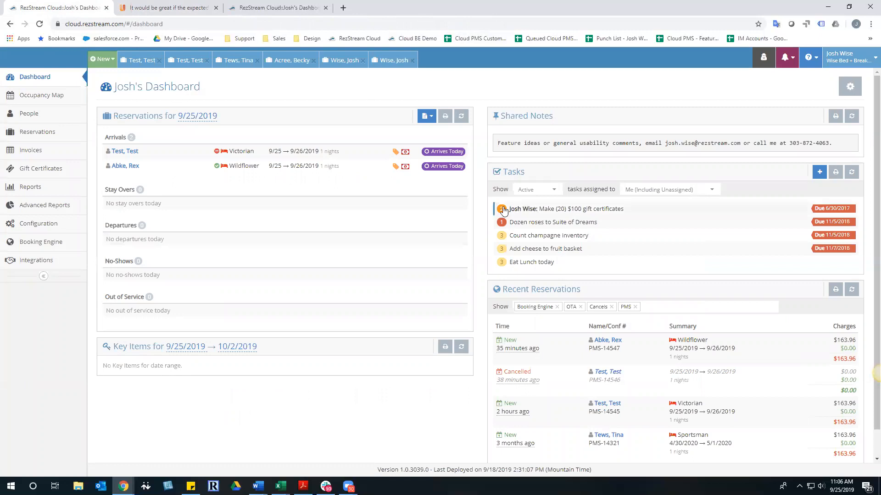
pyautogui.click(28, 134)
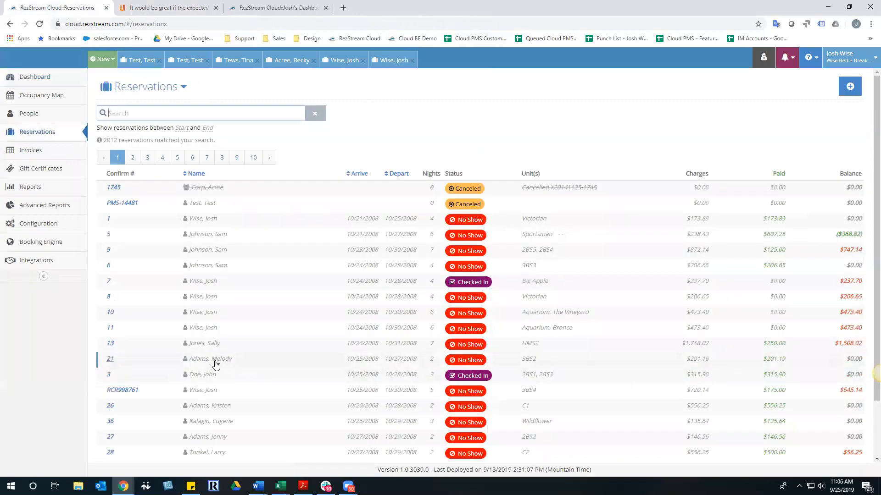
# Open reservation #1, the October 2008 Victorian no-show with special request 'Arriving late'
pyautogui.click(242, 220)
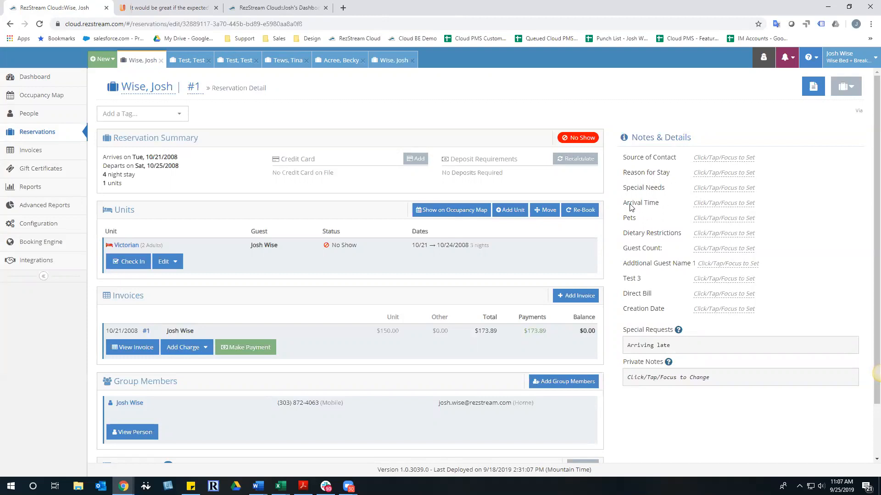
# Set reservation #1's arrival time to 7:00pm and return to the dashboard
pyautogui.click(723, 203)
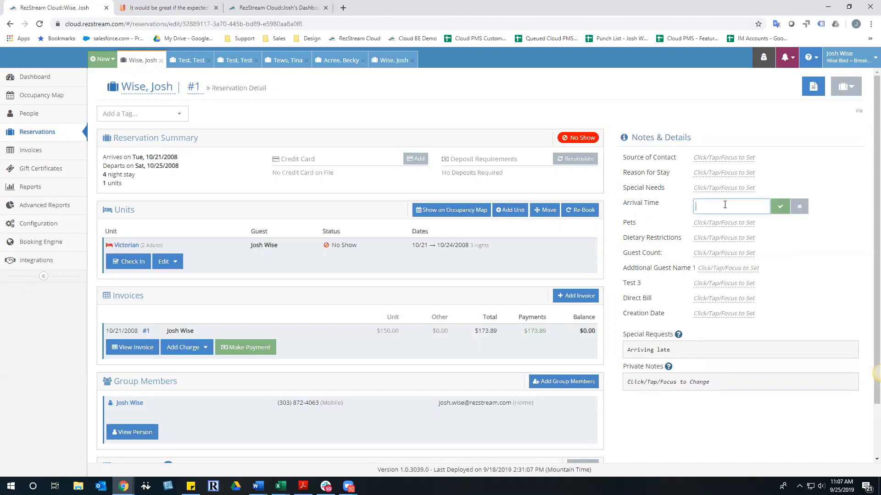
pyautogui.write('7:00pm')
pyautogui.click(780, 207)
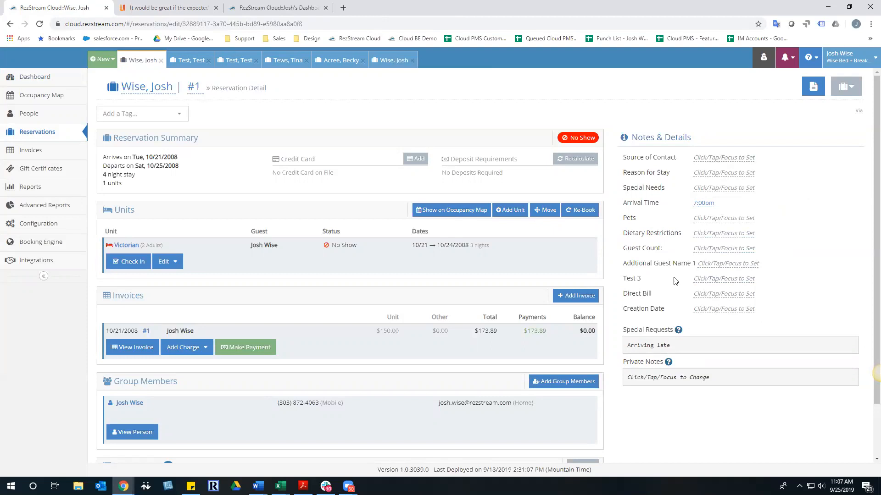
pyautogui.click(33, 78)
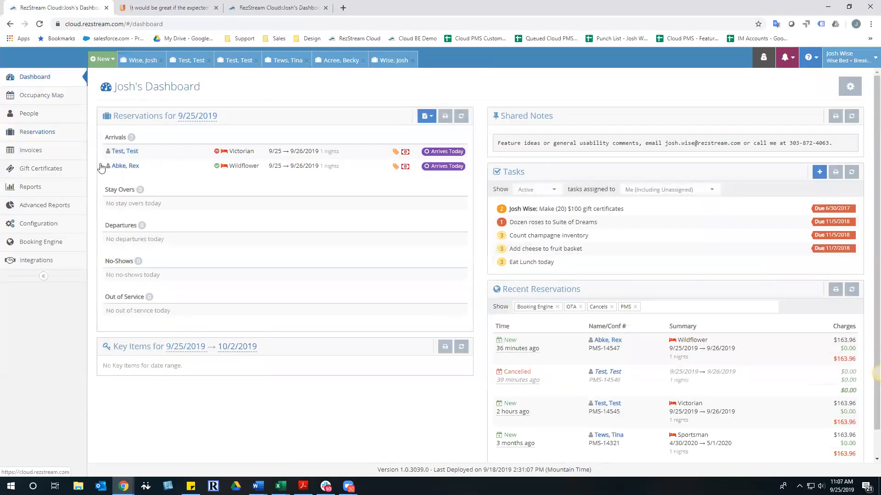
# Expand the Test, Test arrival on the dashboard, then view and close its full reservation
pyautogui.click(121, 152)
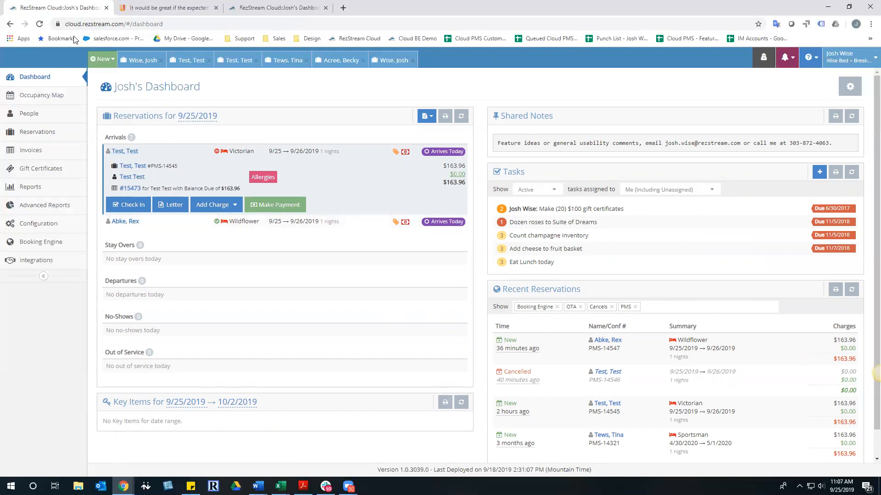
pyautogui.click(144, 157)
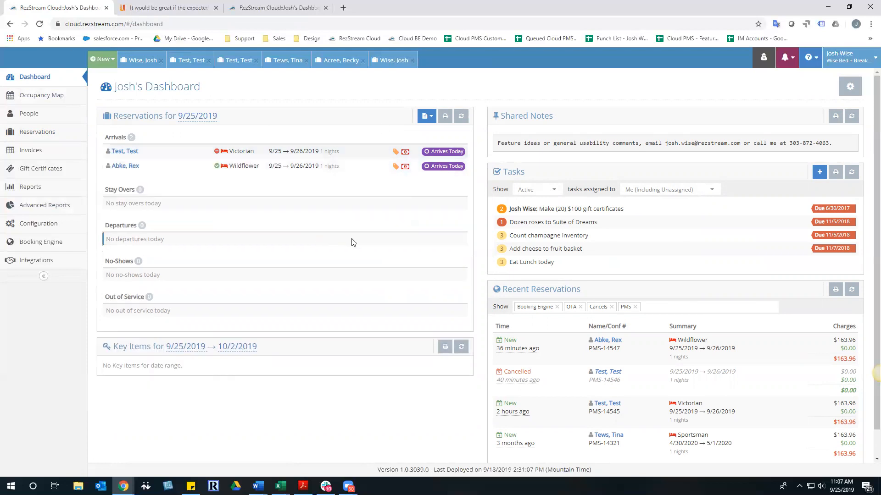
pyautogui.click(133, 156)
pyautogui.click(128, 170)
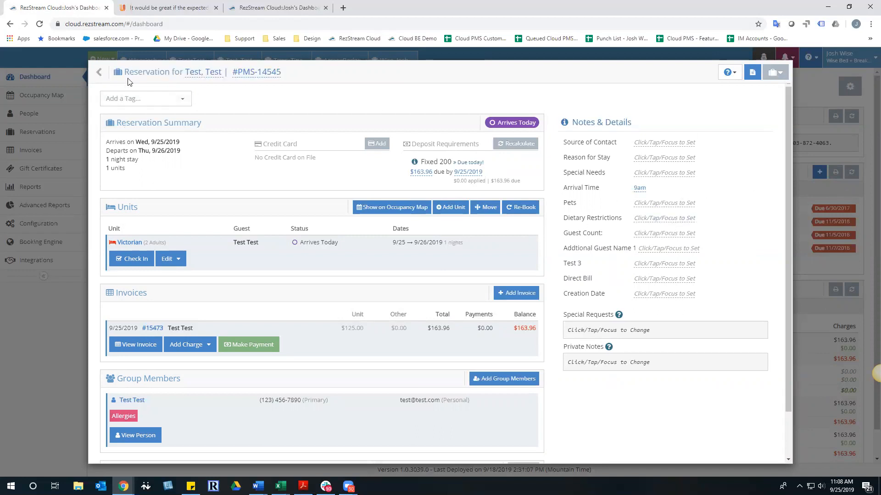
pyautogui.click(156, 73)
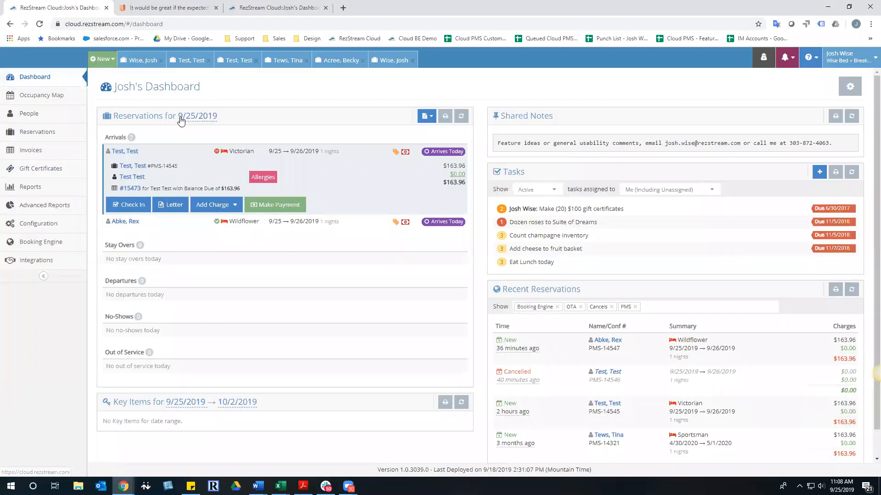
# Re-expand the Test, Test arrival showing the $163.96 balance due, then view the arrival-time suggestion
pyautogui.click(131, 153)
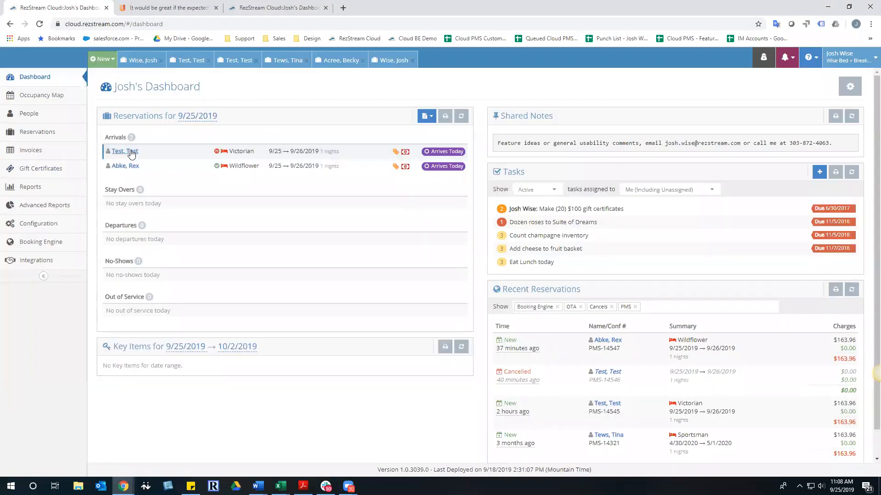
pyautogui.click(131, 153)
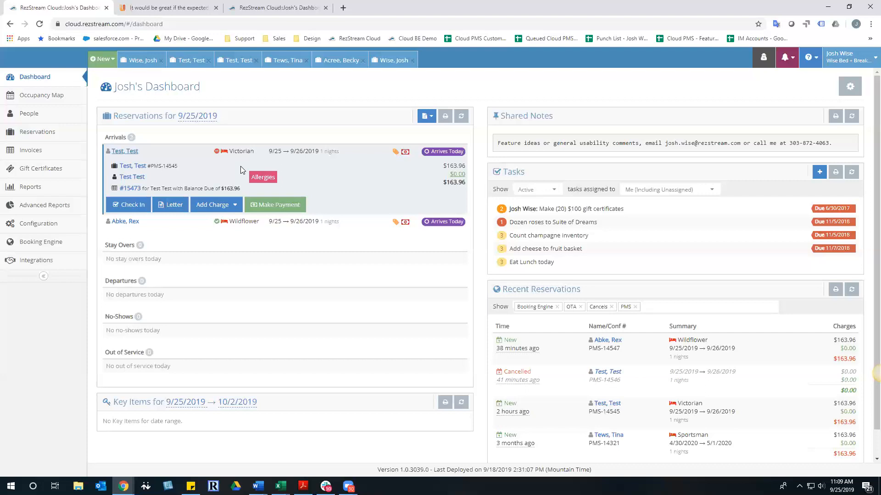
pyautogui.click(192, 7)
# Read the admin reply recommending reservation tags, then return to the RezStream Cloud dashboard
pyautogui.scroll(-2, 460, 276)
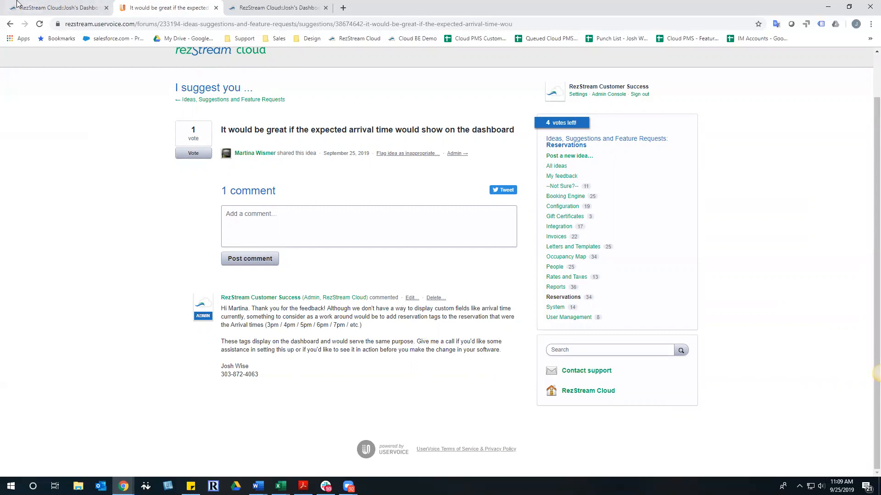
pyautogui.click(60, 7)
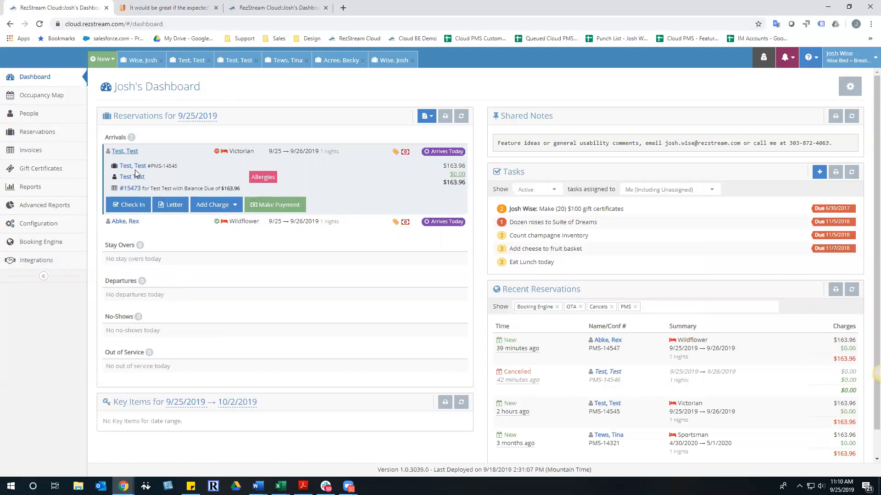
# Go to Configuration, find the Customization section, and show the Reservation Tags page with 20 tags
pyautogui.click(127, 153)
pyautogui.click(127, 155)
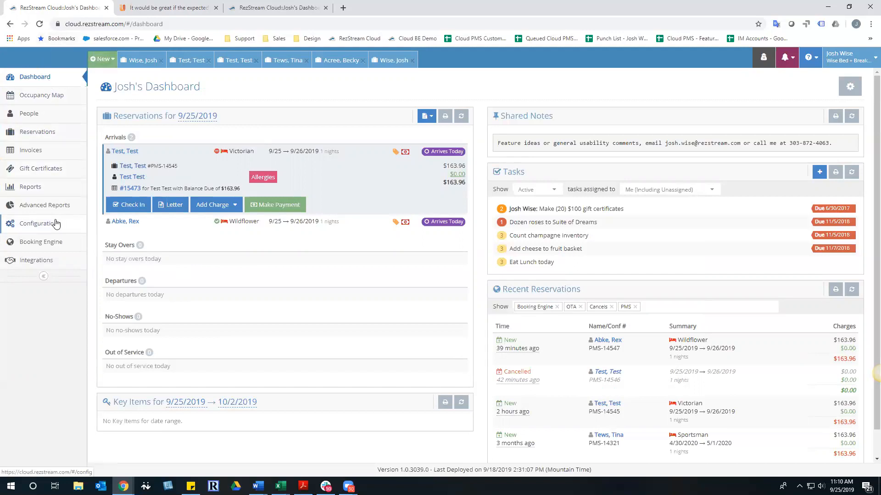
pyautogui.click(40, 227)
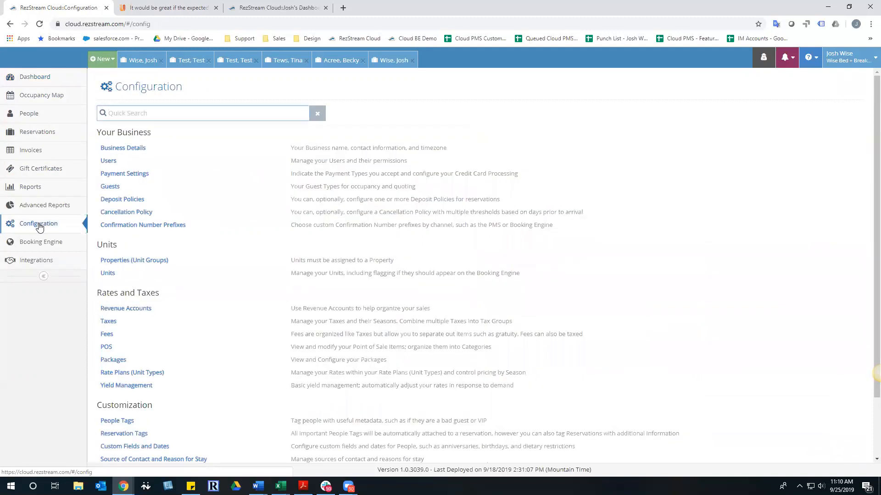
pyautogui.scroll(-3, 152, 227)
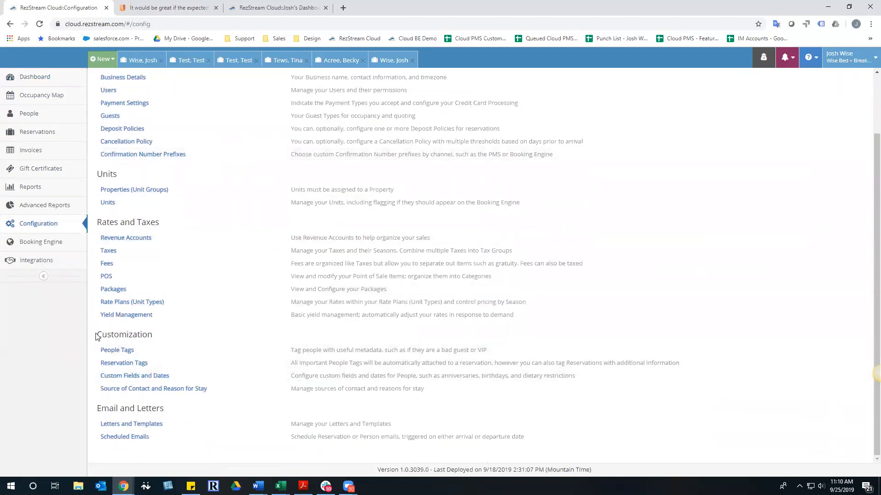
pyautogui.moveTo(97, 337); pyautogui.dragTo(159, 340)
pyautogui.click(143, 337)
pyautogui.click(120, 365)
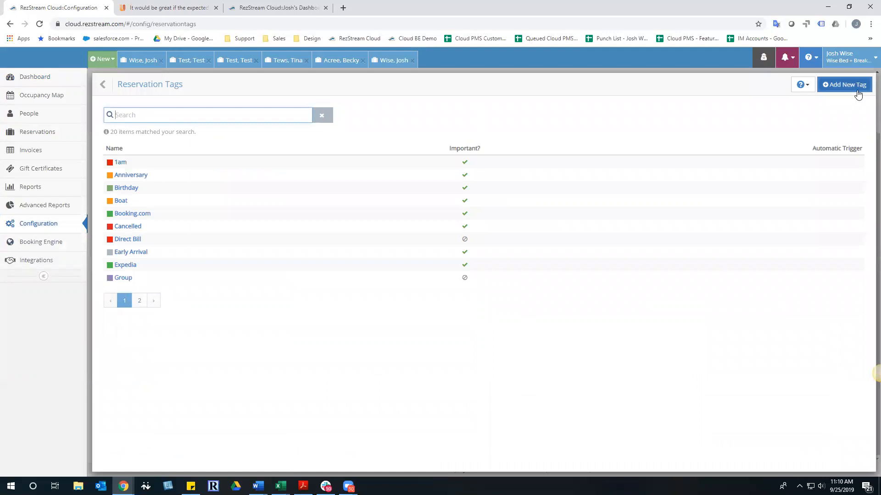
# Add red reservation tags 3pm and 4pm, each flagged as important
pyautogui.click(845, 85)
pyautogui.click(257, 114)
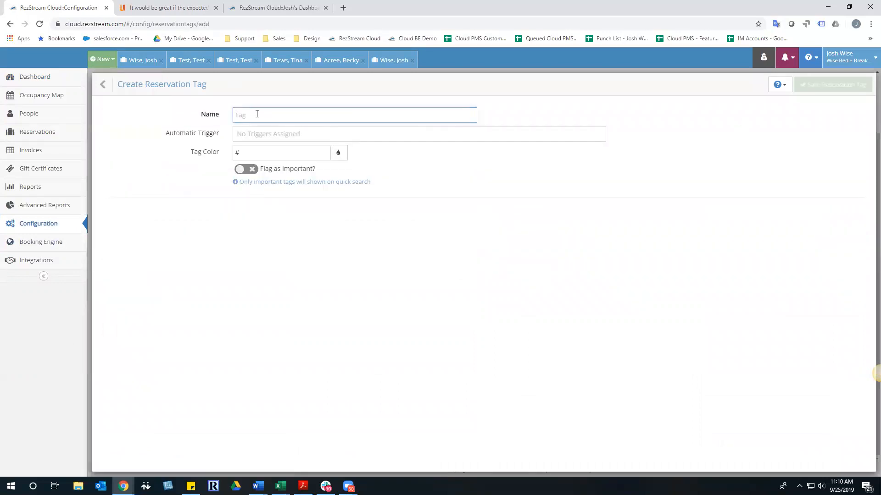
pyautogui.write('3pm')
pyautogui.click(306, 172)
pyautogui.click(342, 156)
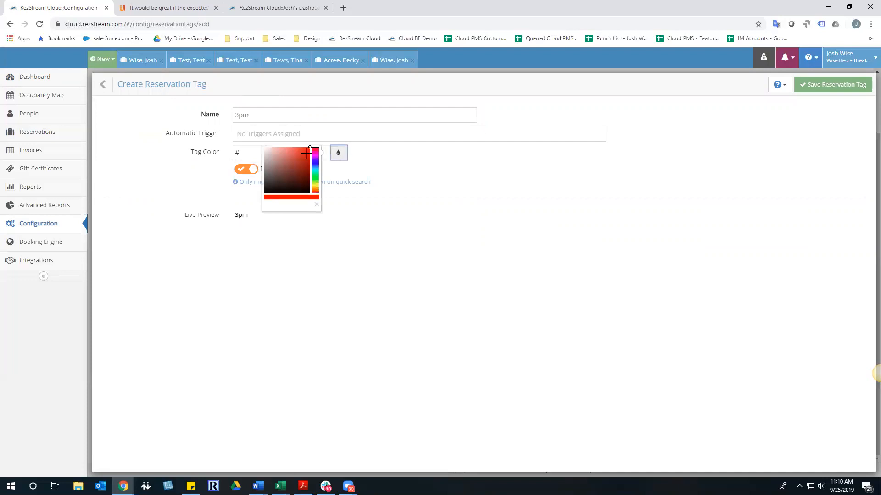
pyautogui.click(306, 153)
pyautogui.click(836, 89)
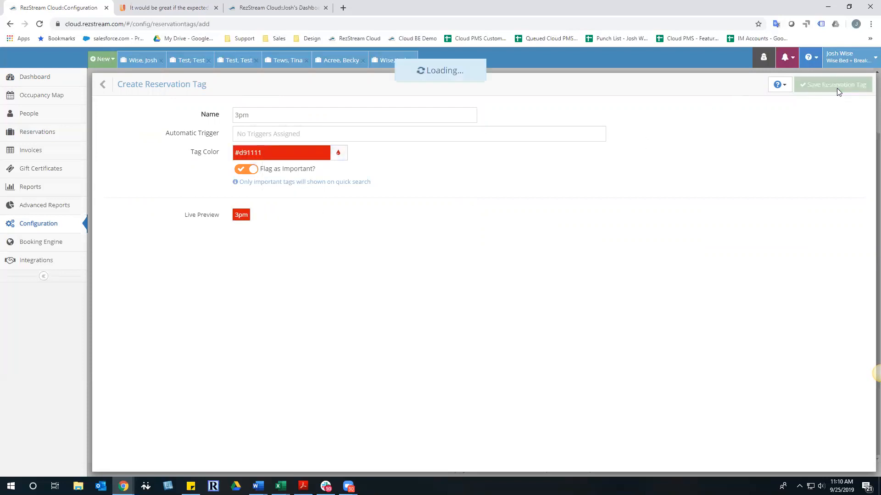
pyautogui.click(852, 86)
pyautogui.click(264, 117)
pyautogui.write('4pm')
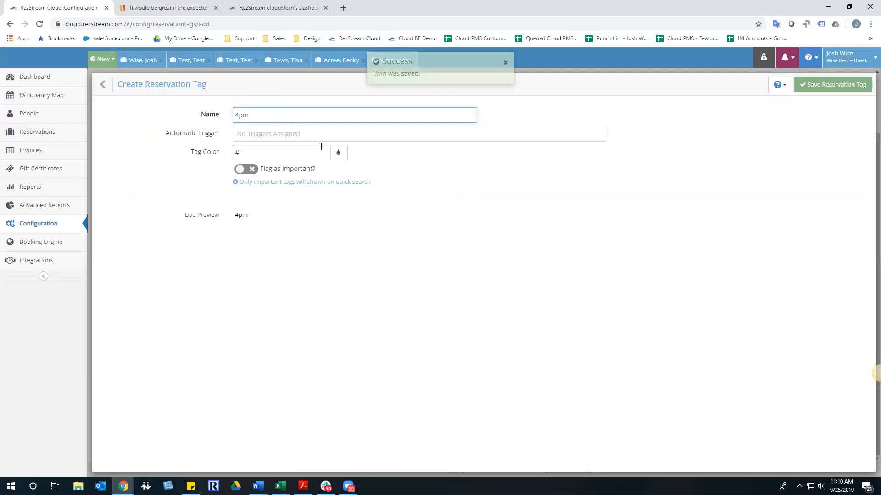
pyautogui.click(338, 152)
pyautogui.click(300, 153)
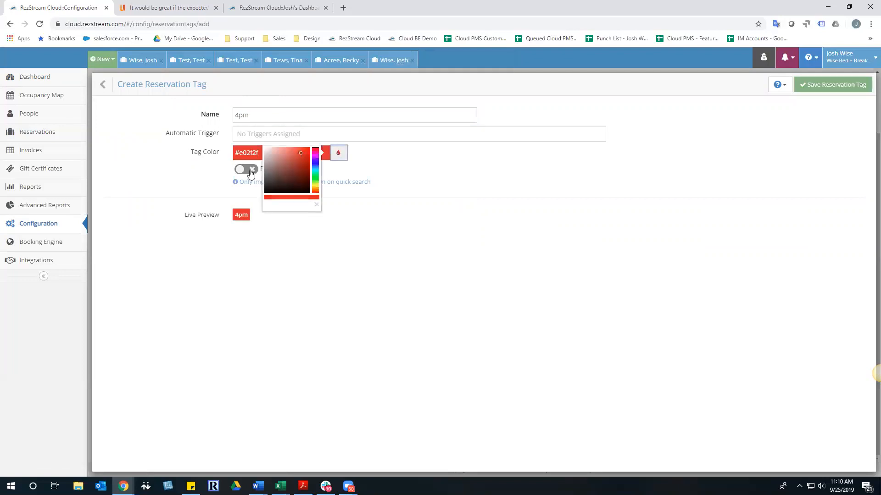
pyautogui.click(251, 171)
pyautogui.click(823, 87)
# Add red reservation tags 5pm and 6pm, each flagged as important
pyautogui.click(842, 89)
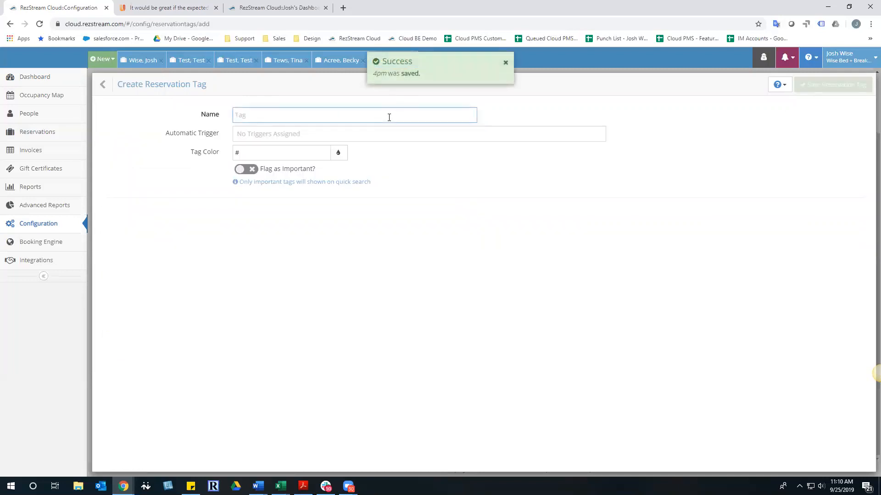
pyautogui.write('5pm')
pyautogui.click(338, 153)
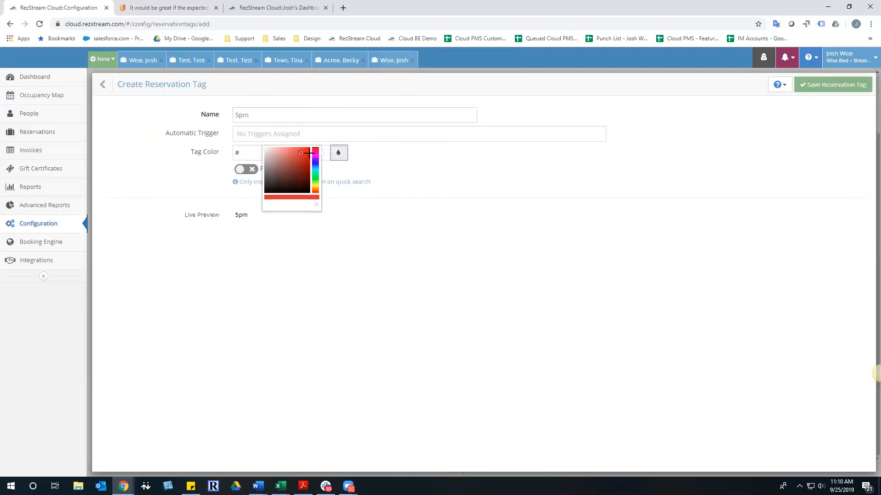
pyautogui.click(302, 152)
pyautogui.click(243, 171)
pyautogui.click(827, 88)
pyautogui.click(847, 86)
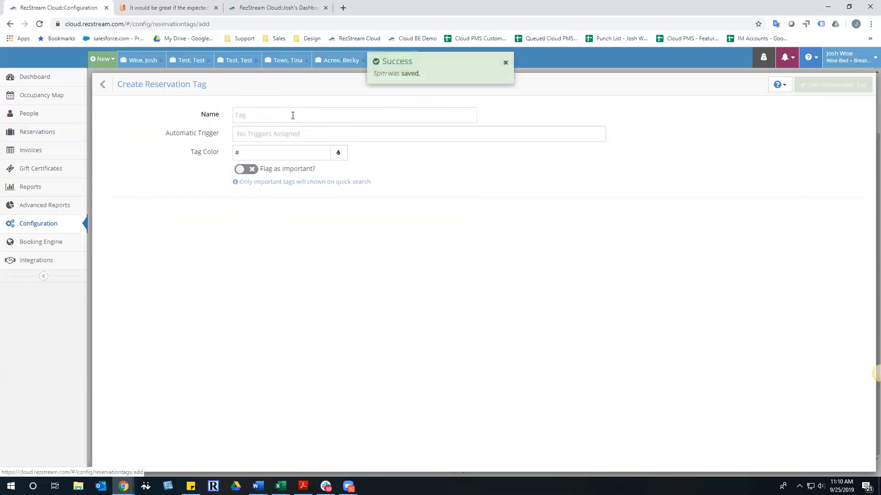
pyautogui.write('6pm')
pyautogui.click(338, 153)
pyautogui.click(303, 151)
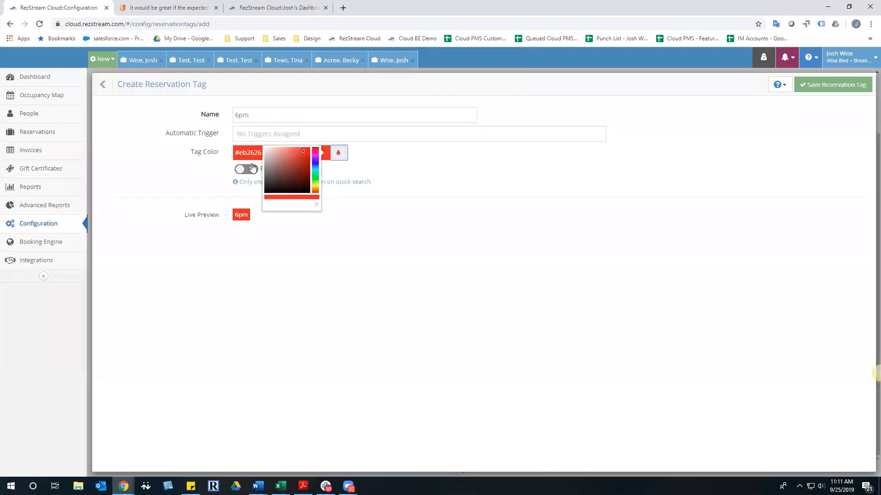
pyautogui.click(253, 169)
pyautogui.click(830, 85)
# Add red reservation tags 7pm and 8pm, each flagged as important
pyautogui.click(845, 89)
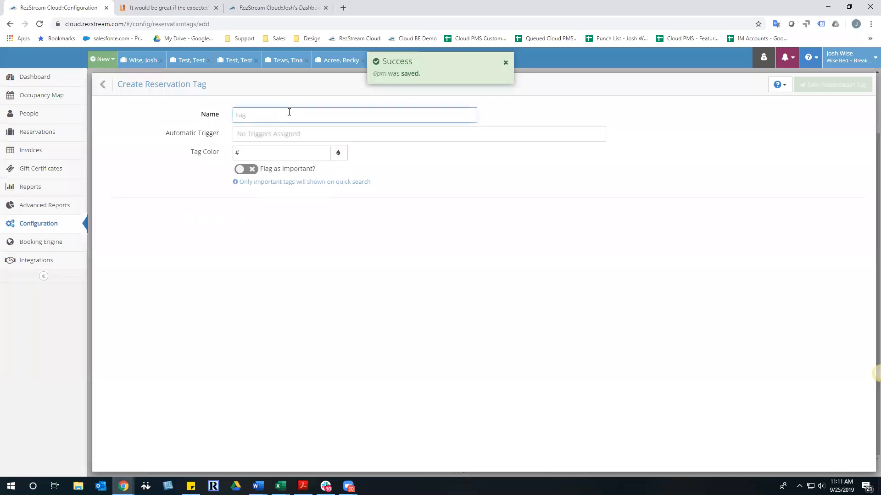
pyautogui.write('7pm')
pyautogui.click(338, 152)
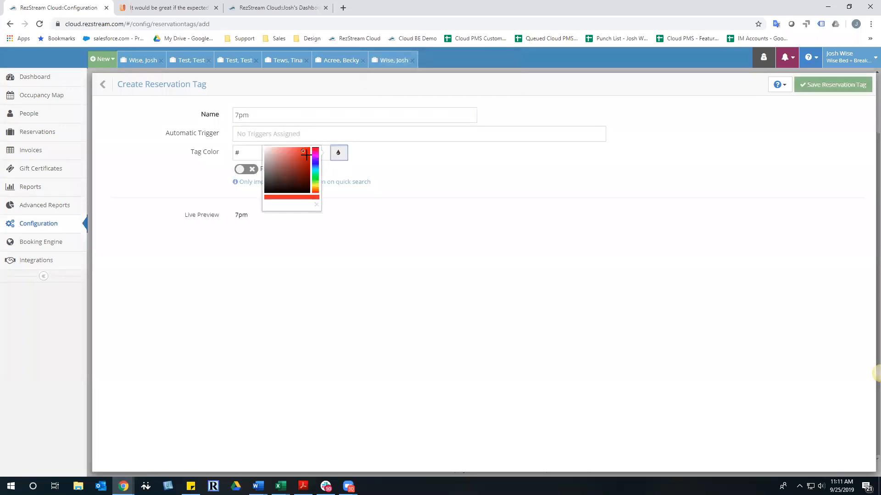
pyautogui.click(305, 154)
pyautogui.click(242, 169)
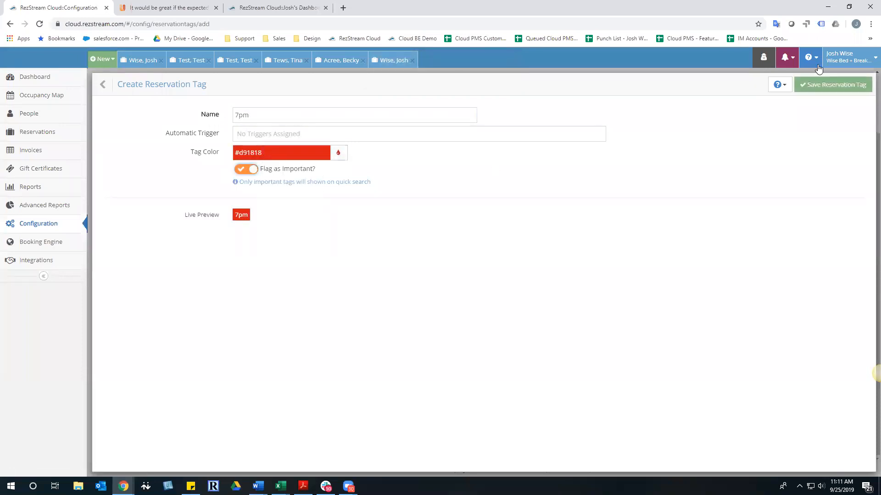
pyautogui.click(841, 86)
pyautogui.click(850, 91)
pyautogui.click(357, 115)
pyautogui.write('8pm')
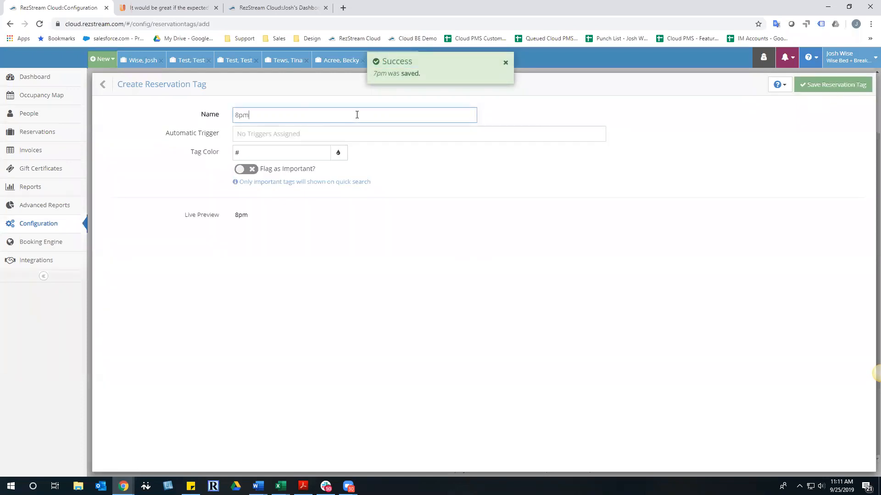
pyautogui.click(338, 152)
pyautogui.click(299, 152)
pyautogui.click(242, 170)
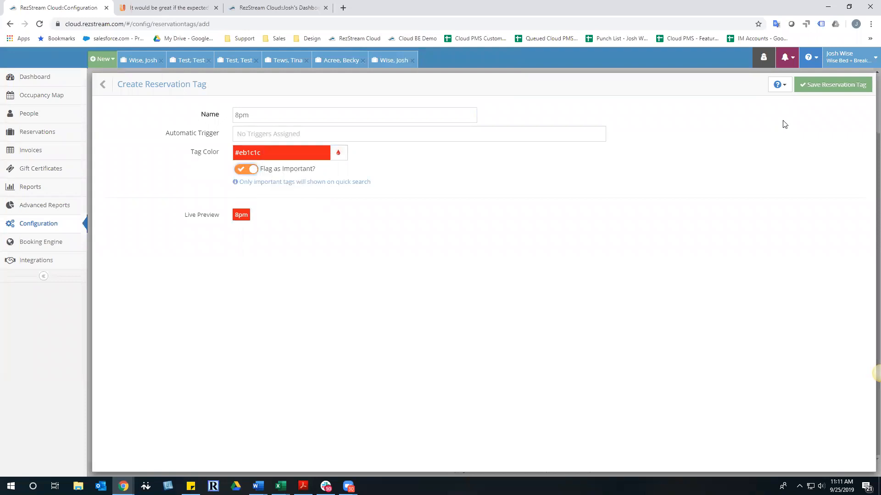
pyautogui.click(830, 86)
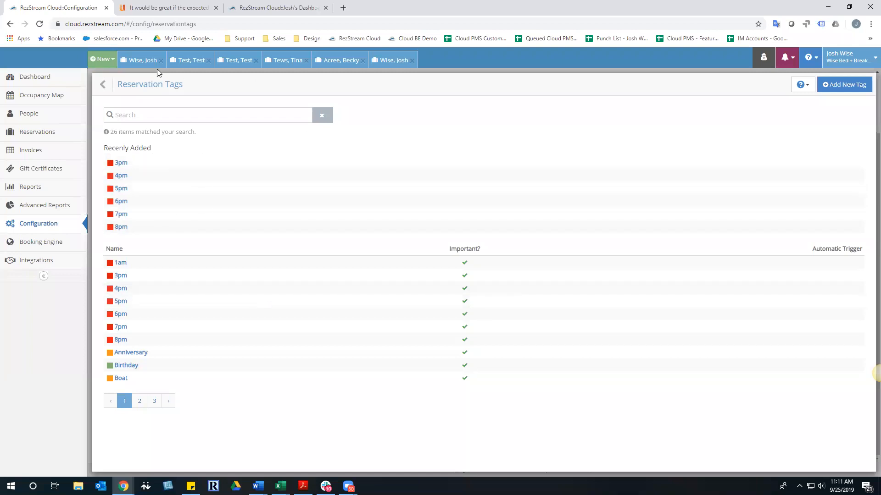
# Show the September–October 2019 Occupancy Map with today's Victorian and Wildflower bookings
pyautogui.click(53, 95)
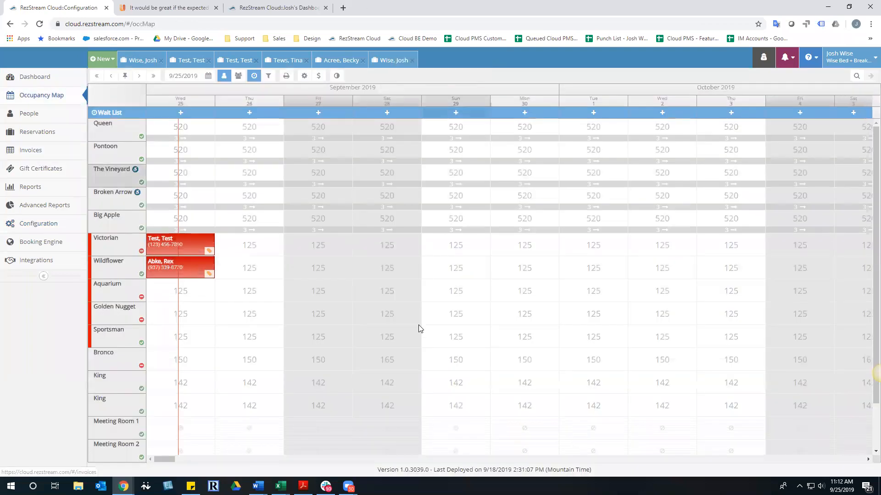
# Book Golden Nugget for 9/25–9/26/2019 for an existing guest found by name, without confirmation
pyautogui.click(190, 310)
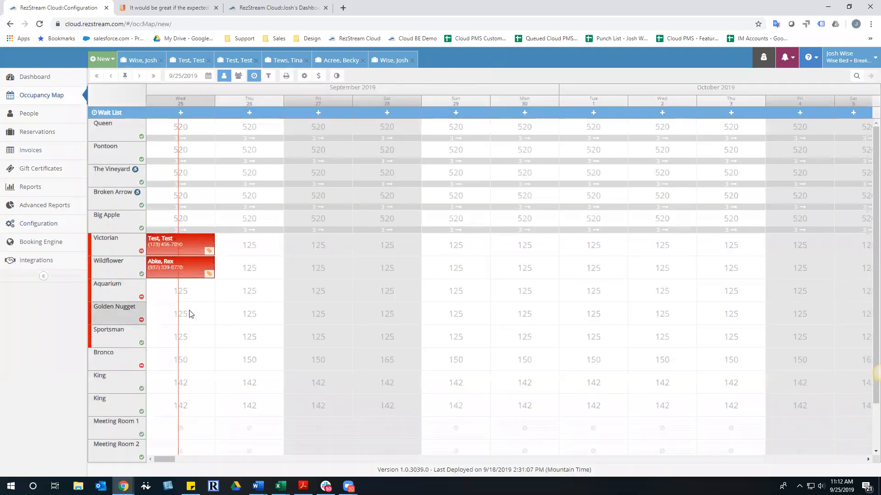
pyautogui.click(668, 314)
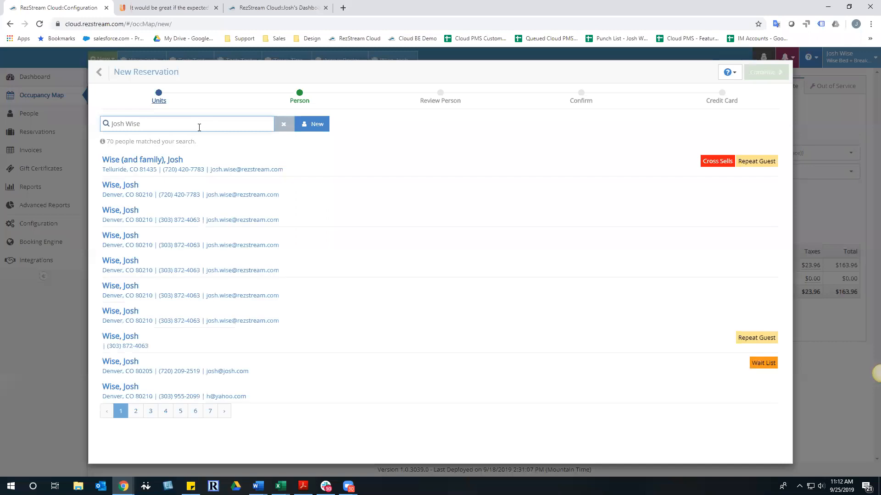
pyautogui.click(179, 165)
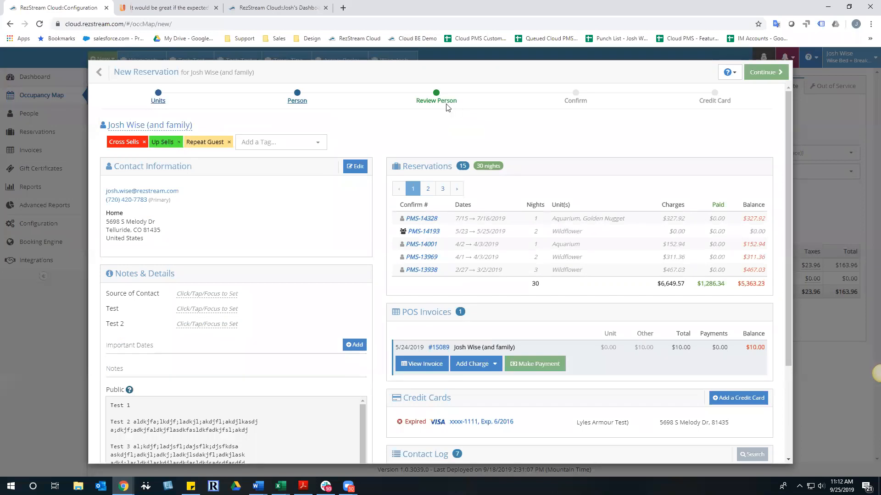
pyautogui.click(769, 72)
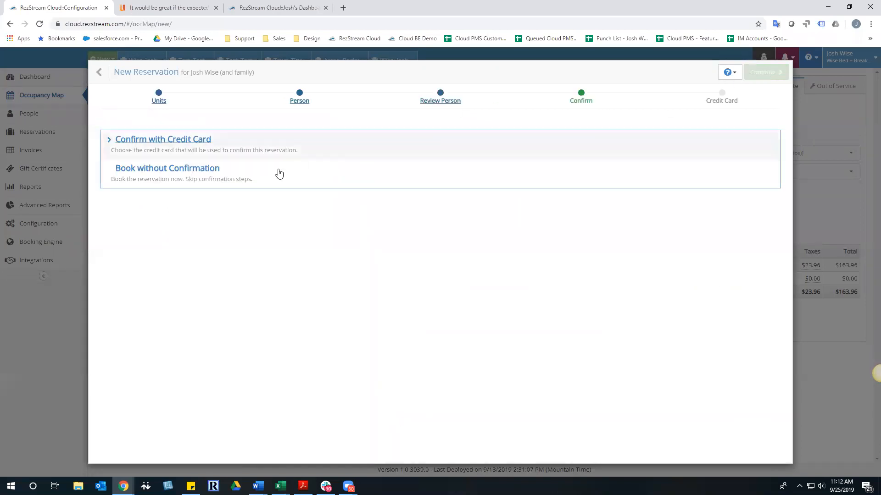
pyautogui.click(145, 170)
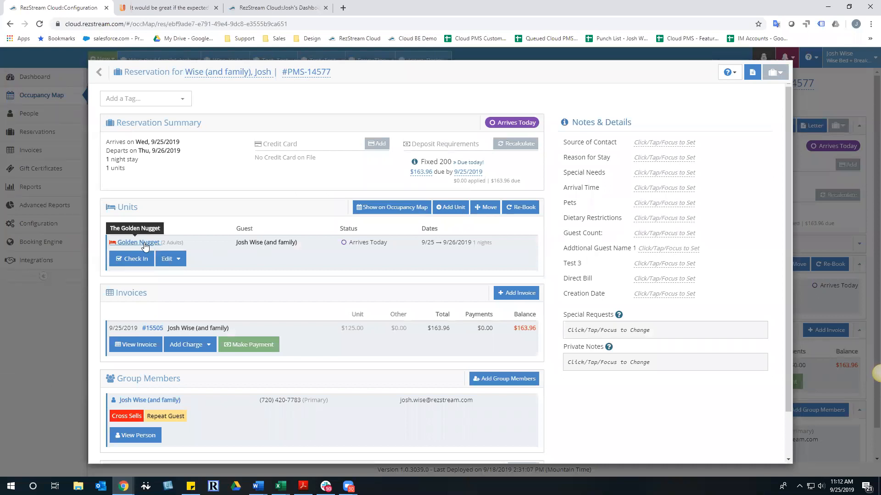
# Add the 6pm arrival tag to the Golden Nugget reservation and close its details
pyautogui.click(183, 99)
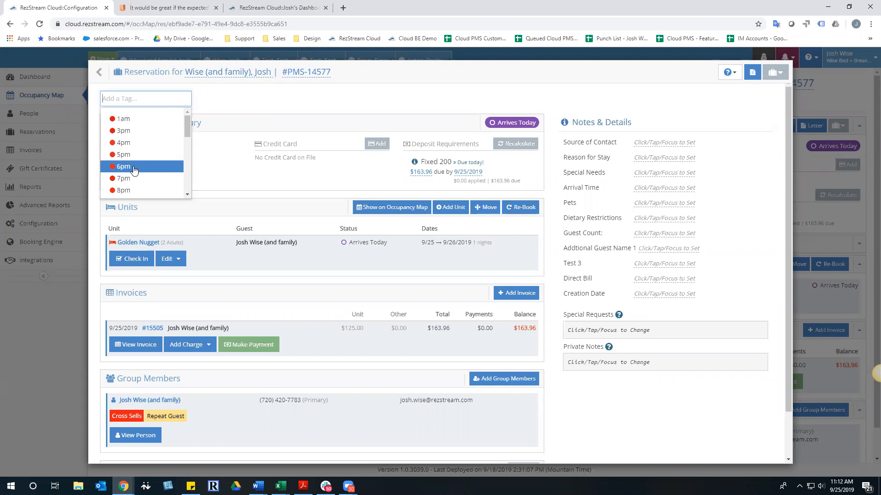
pyautogui.click(120, 166)
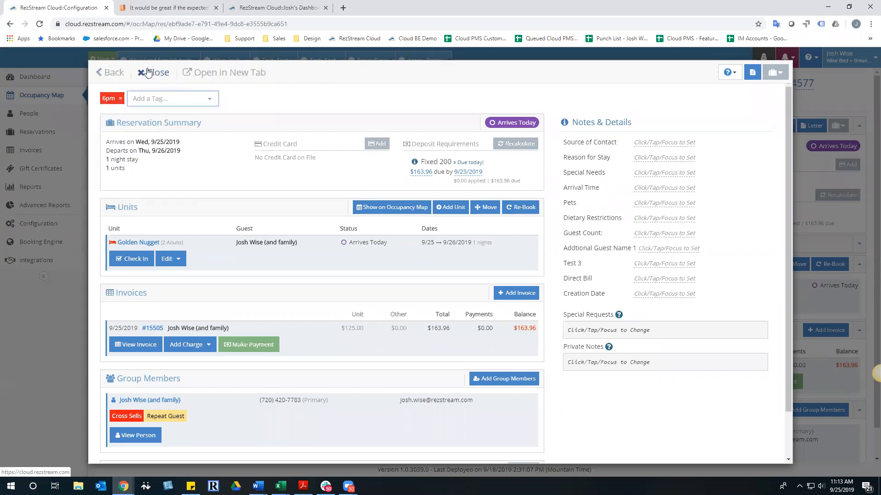
pyautogui.click(148, 72)
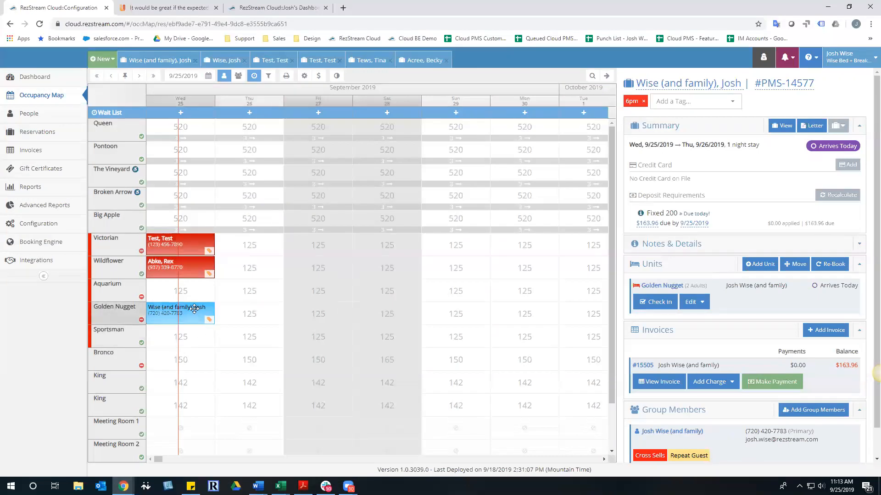
# Expand the 6pm-tagged Golden Nugget arrival on the dashboard, then return to the UserVoice suggestion
pyautogui.click(606, 76)
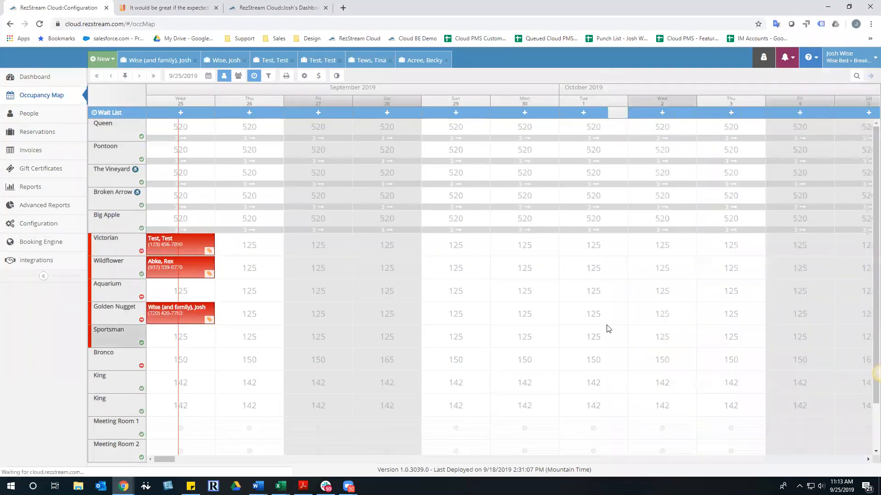
pyautogui.click(30, 76)
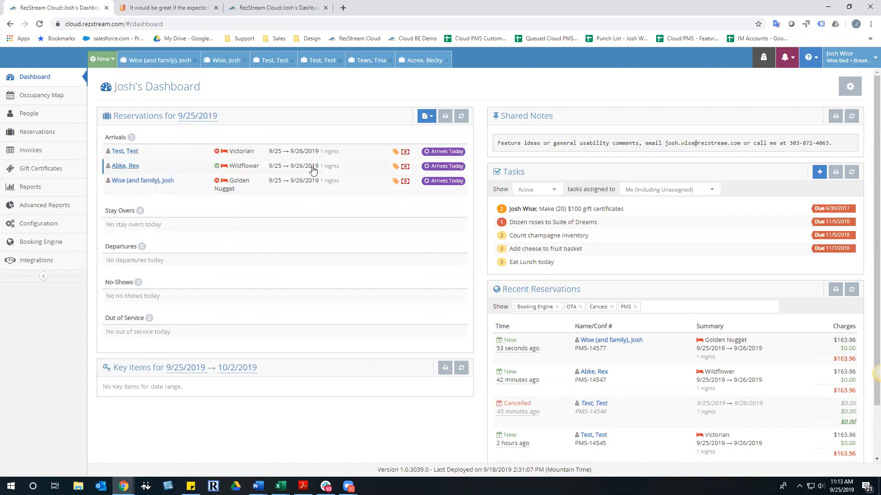
pyautogui.click(202, 188)
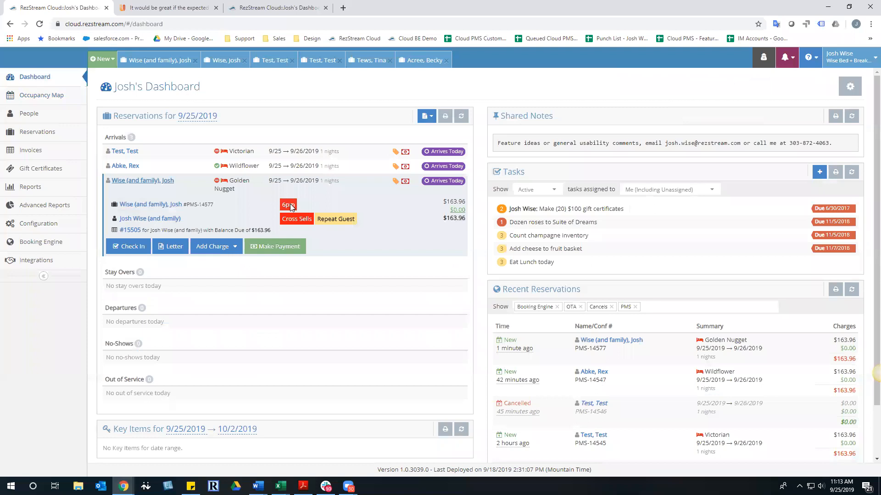
pyautogui.click(193, 9)
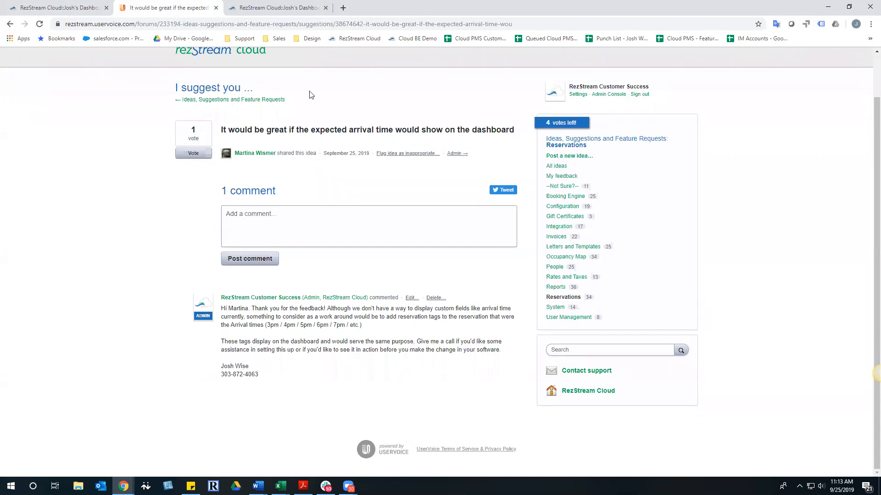
# Go back to the RezStream Cloud dashboard tab showing the tagged Golden Nugget arrival
pyautogui.click(65, 7)
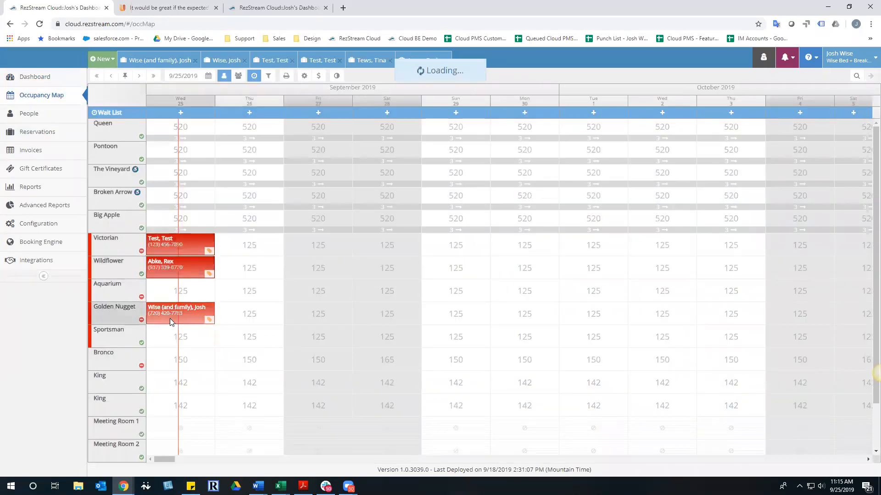
# Review the Golden Nugget reservation and its guest profile, then close both back to the occupancy map
pyautogui.click(170, 319)
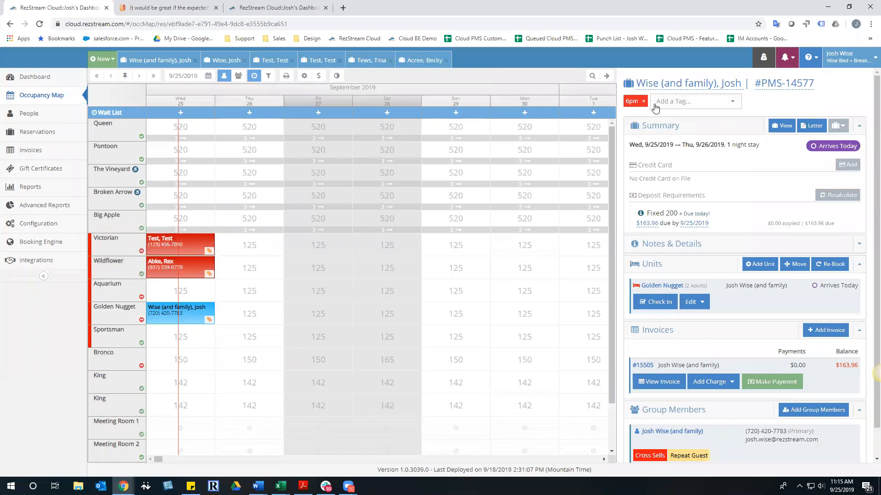
pyautogui.scroll(-1, 739, 344)
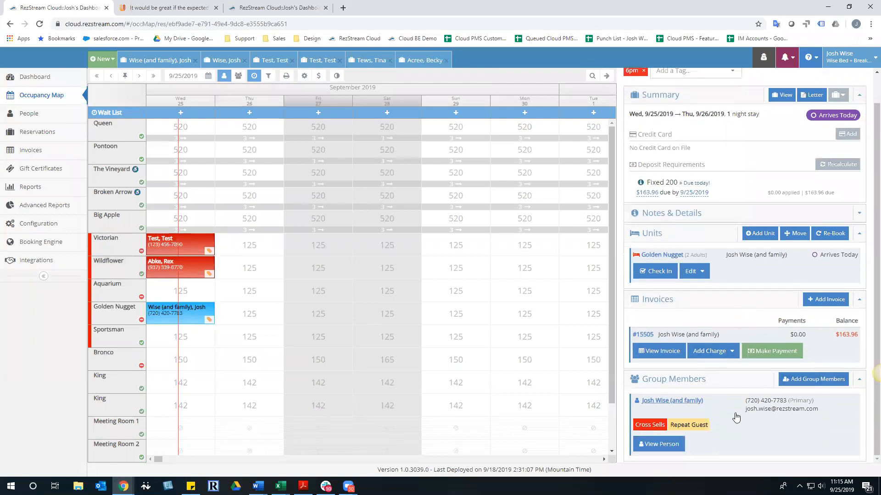
pyautogui.click(671, 451)
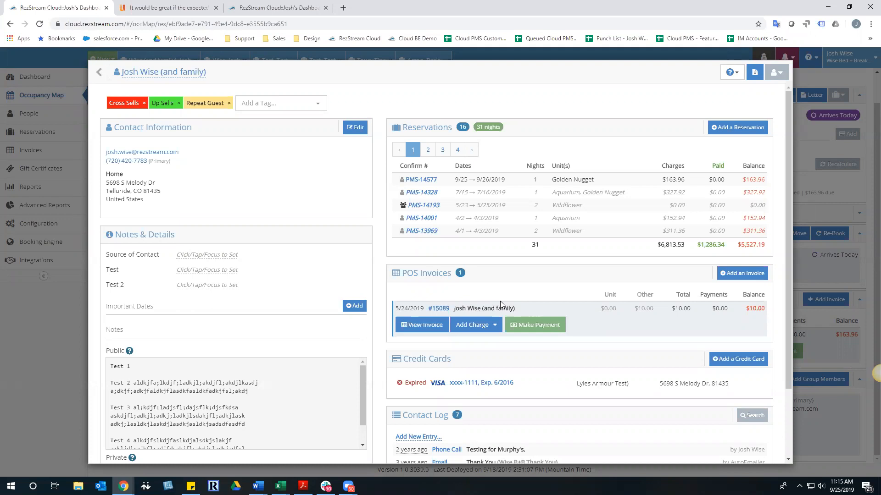
pyautogui.click(161, 77)
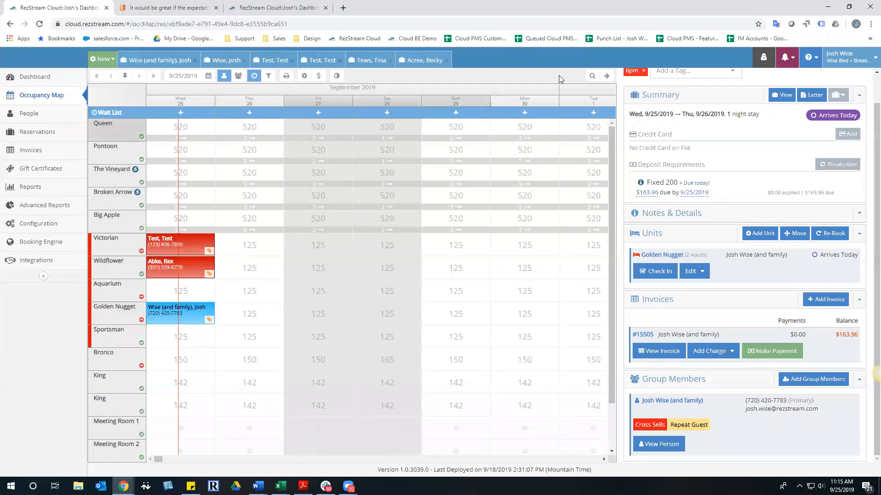
pyautogui.click(608, 77)
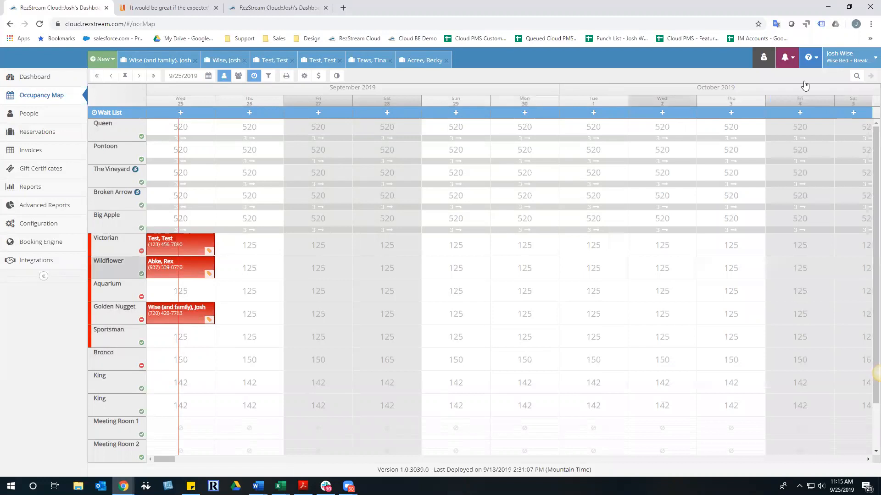
pyautogui.click(785, 58)
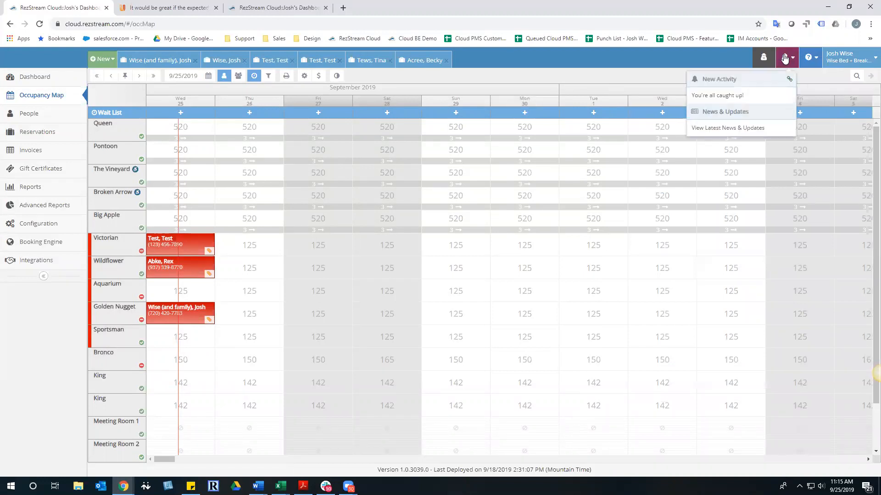
pyautogui.click(735, 133)
pyautogui.click(188, 102)
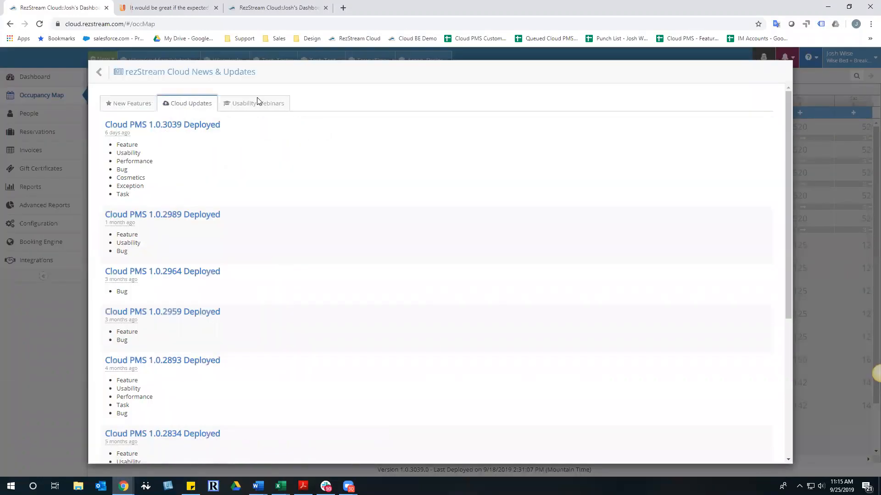
pyautogui.click(184, 125)
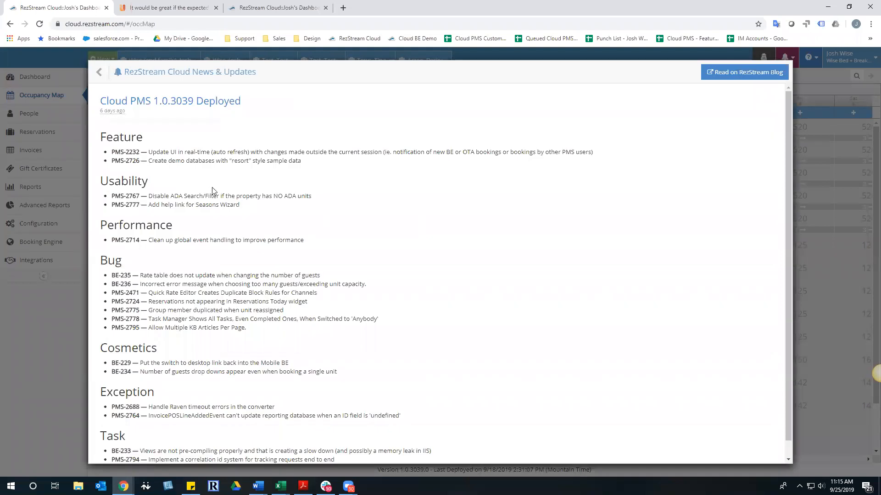
pyautogui.moveTo(148, 152); pyautogui.dragTo(605, 152)
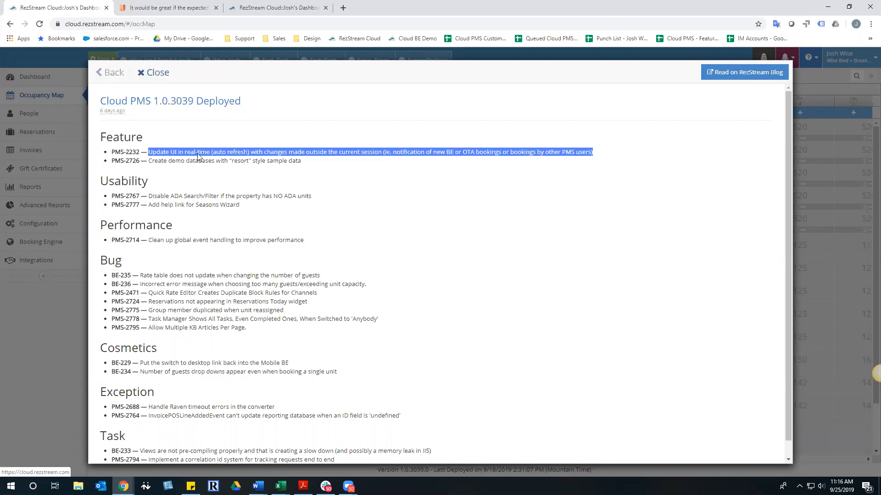
pyautogui.press('Escape')
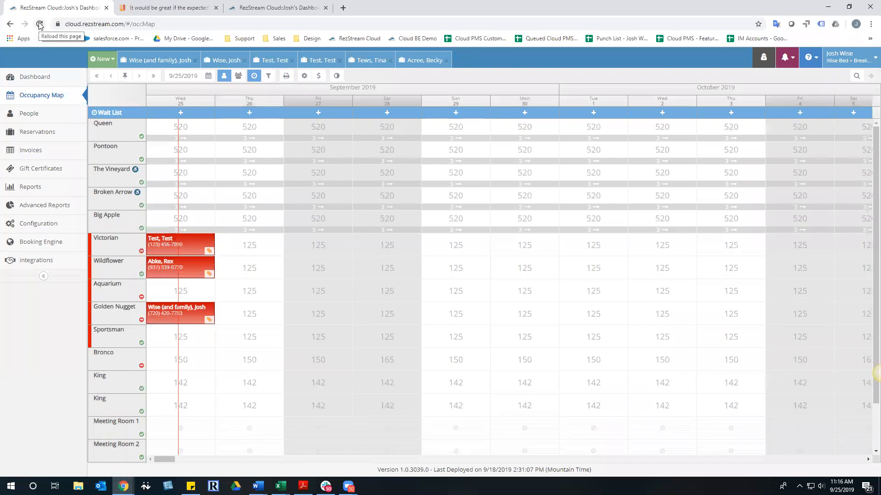
# Visit the People list, then return to the Occupancy Map
pyautogui.click(29, 114)
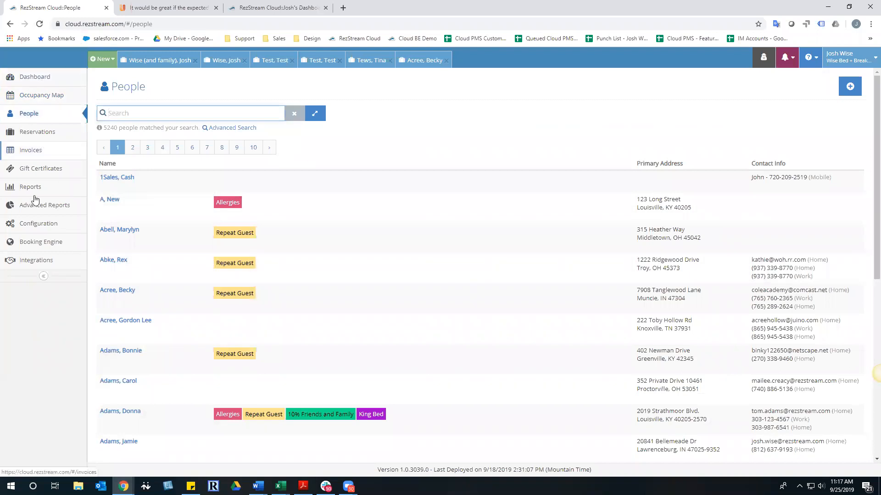
pyautogui.click(39, 100)
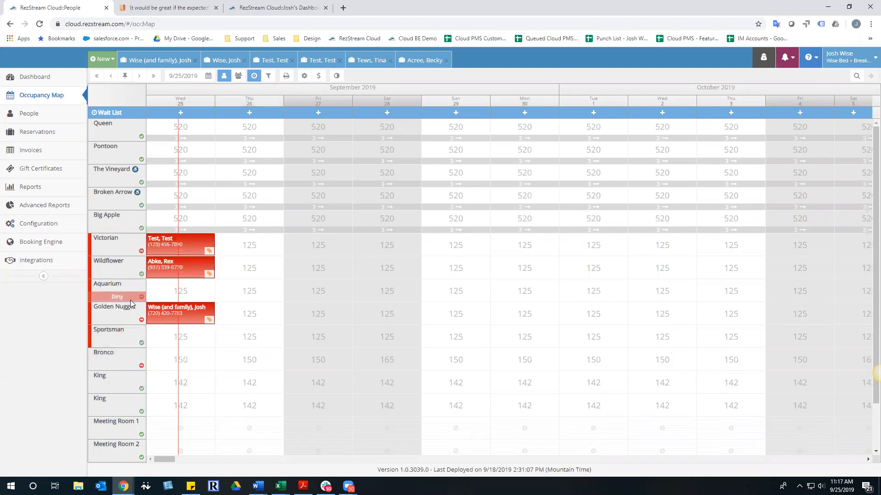
pyautogui.moveTo(130, 300)
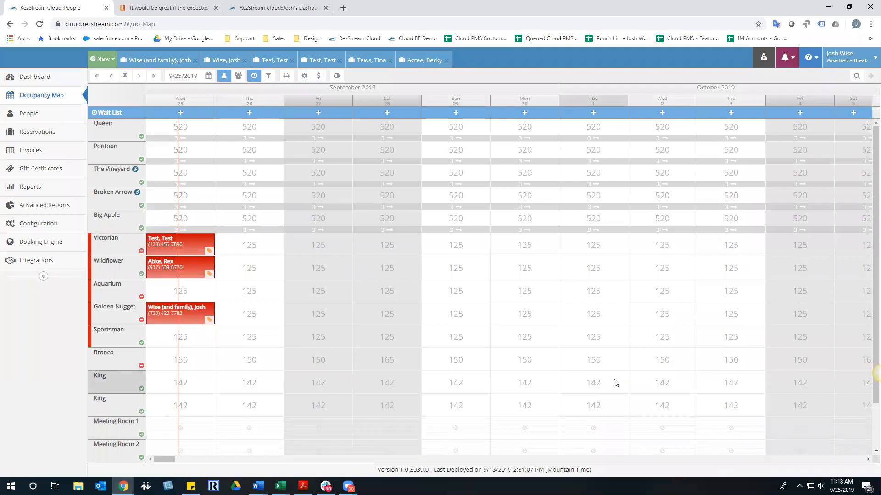
# In the other session, select Aquarium for two nights from 9/25 and attach the existing guest
pyautogui.click(288, 6)
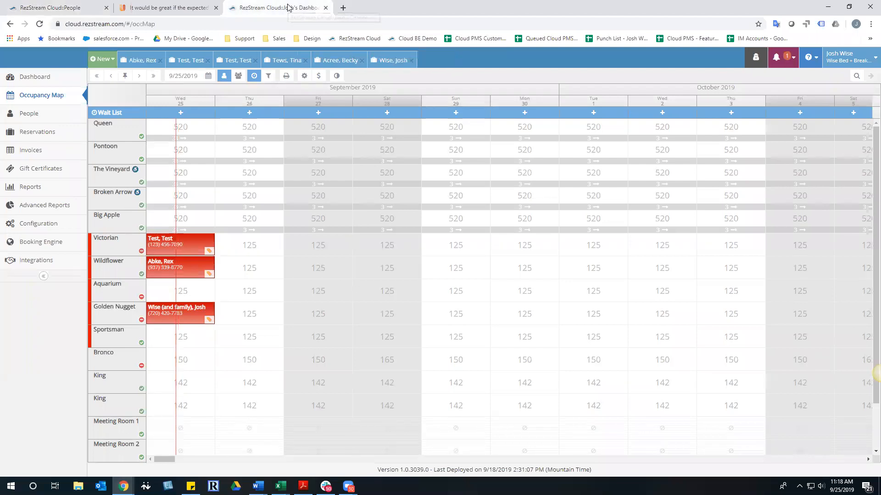
pyautogui.moveTo(198, 292); pyautogui.dragTo(279, 292)
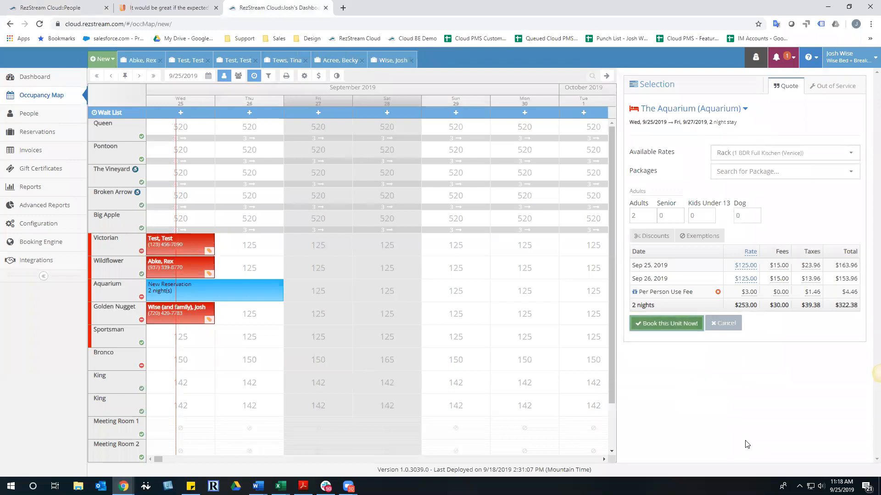
pyautogui.click(666, 323)
pyautogui.write('t')
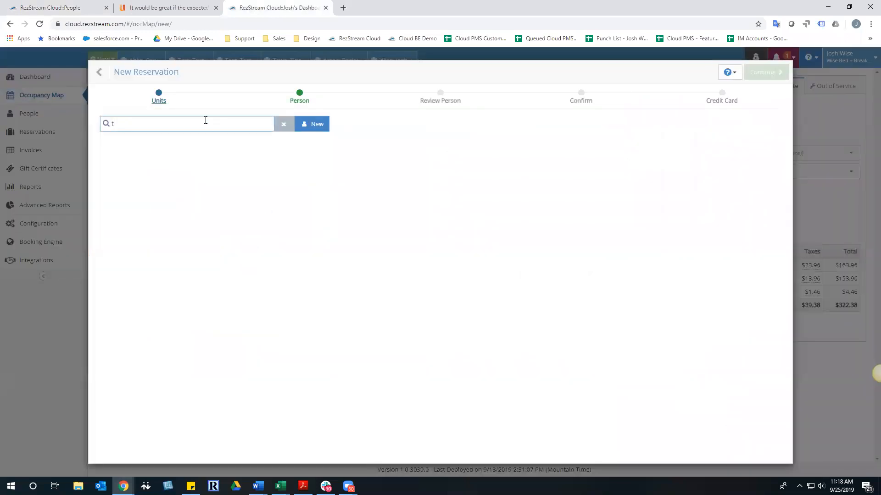
pyautogui.click(173, 216)
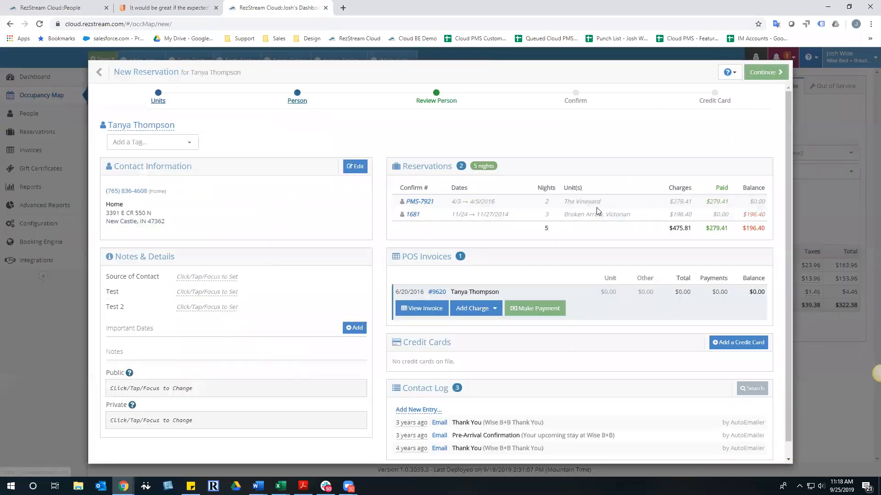
pyautogui.click(769, 73)
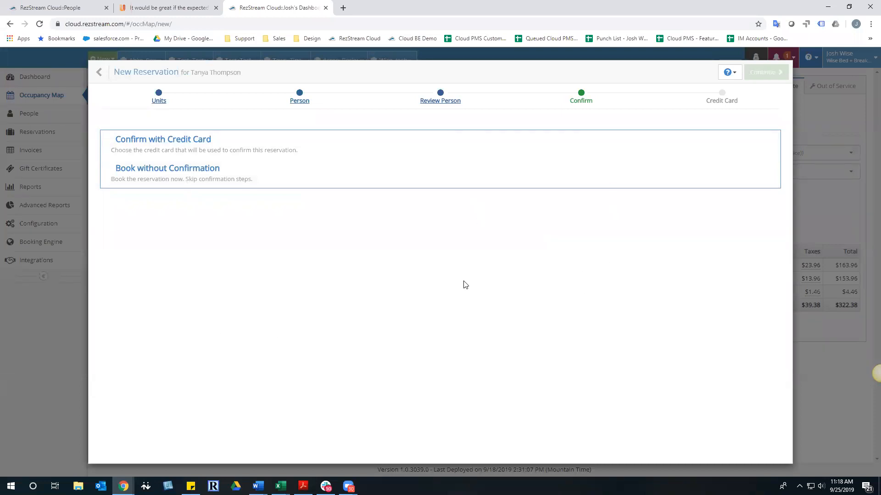
# After comparing with the other tab's map, book the Aquarium stay without confirmation and close it
pyautogui.click(69, 8)
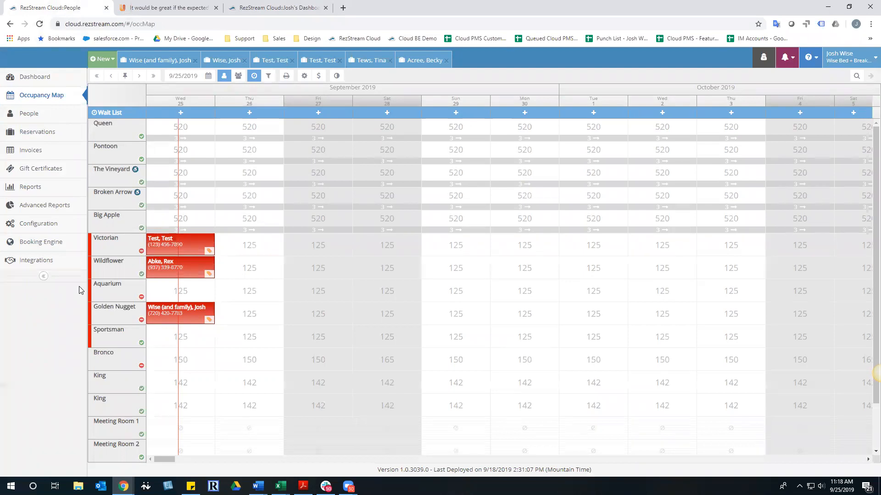
pyautogui.click(284, 5)
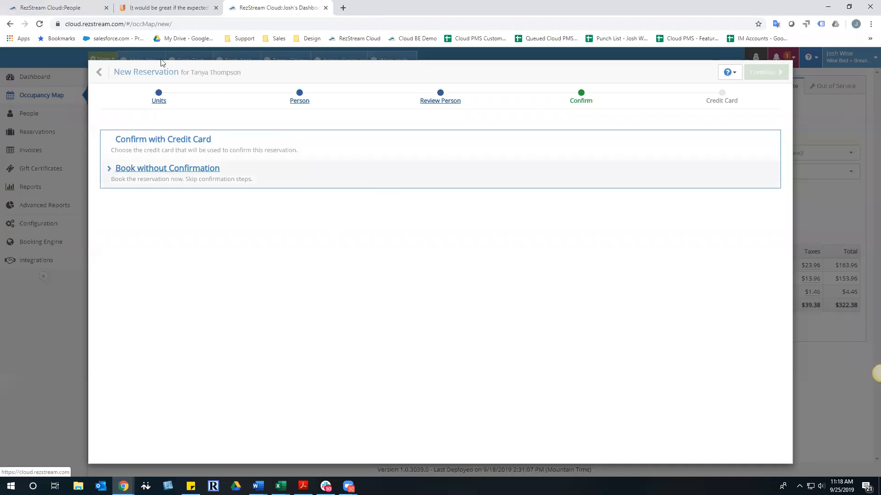
pyautogui.click(76, 9)
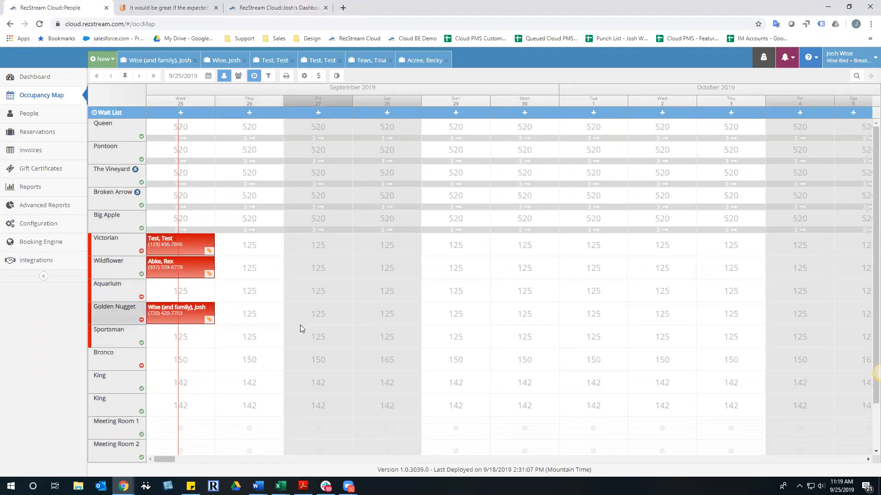
pyautogui.click(262, 8)
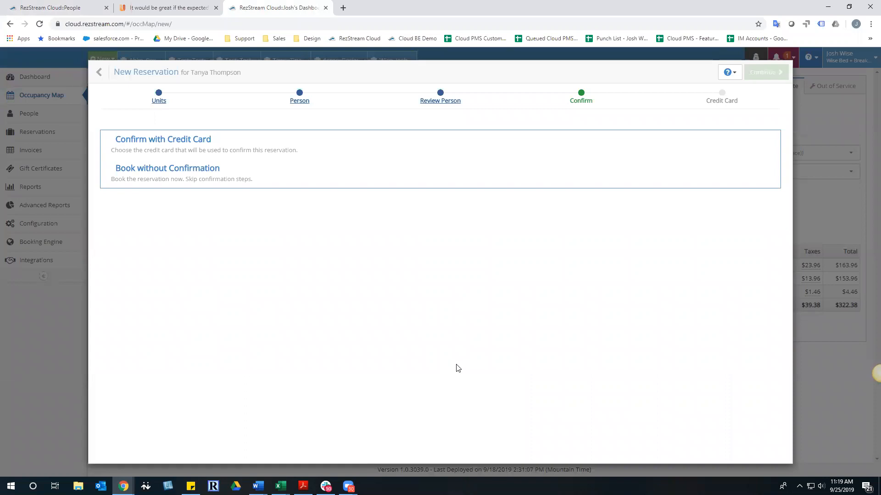
pyautogui.click(159, 169)
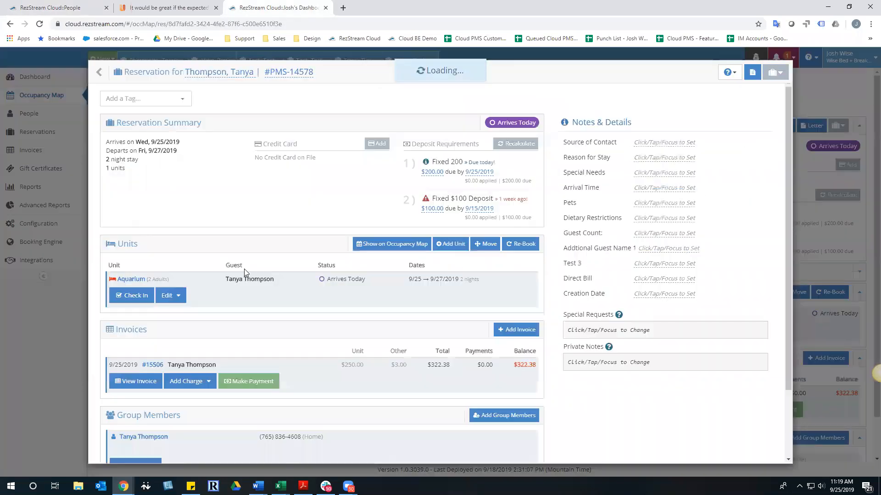
pyautogui.click(153, 72)
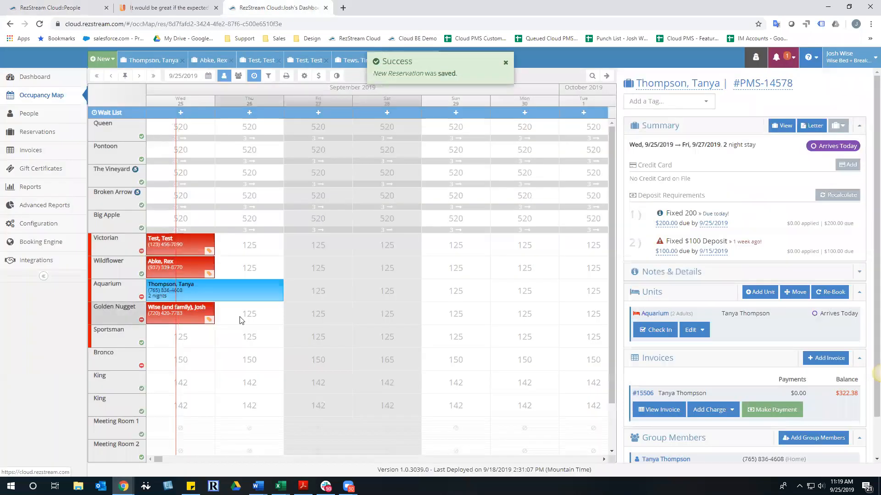
# Check today's arrivals on the other tab's dashboard, then start a Sportsman booking for 9/25
pyautogui.click(46, 5)
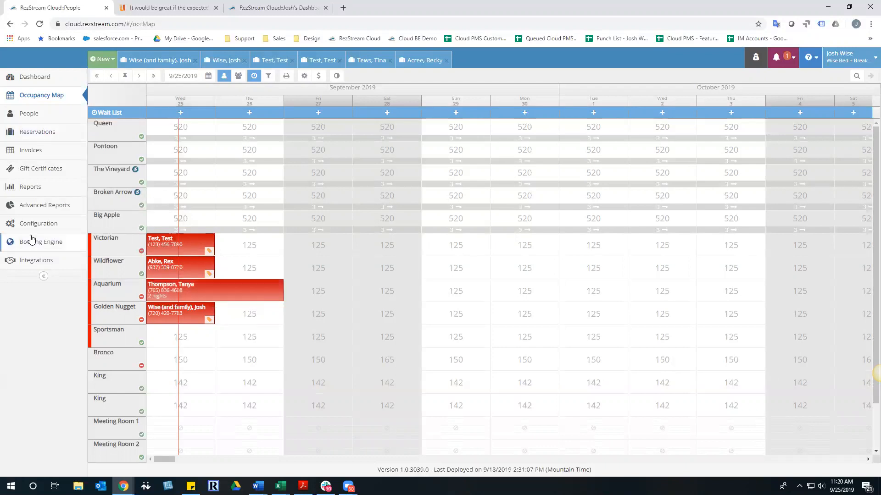
pyautogui.click(32, 81)
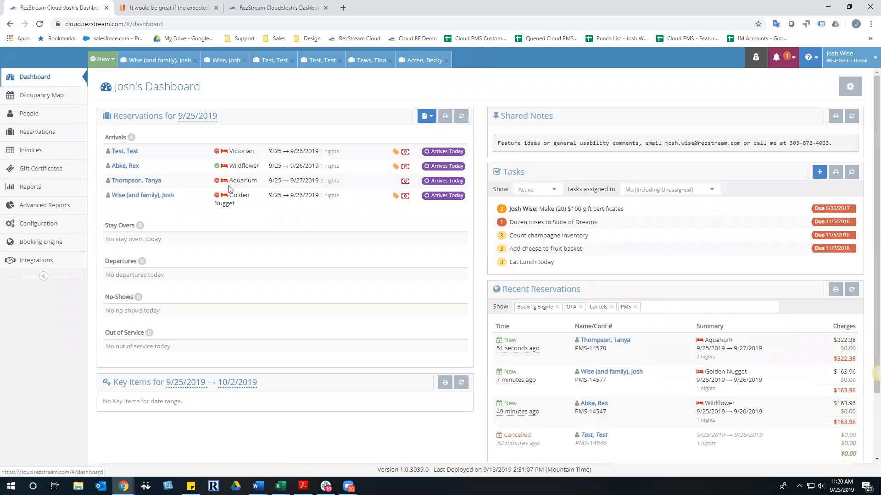
pyautogui.click(243, 10)
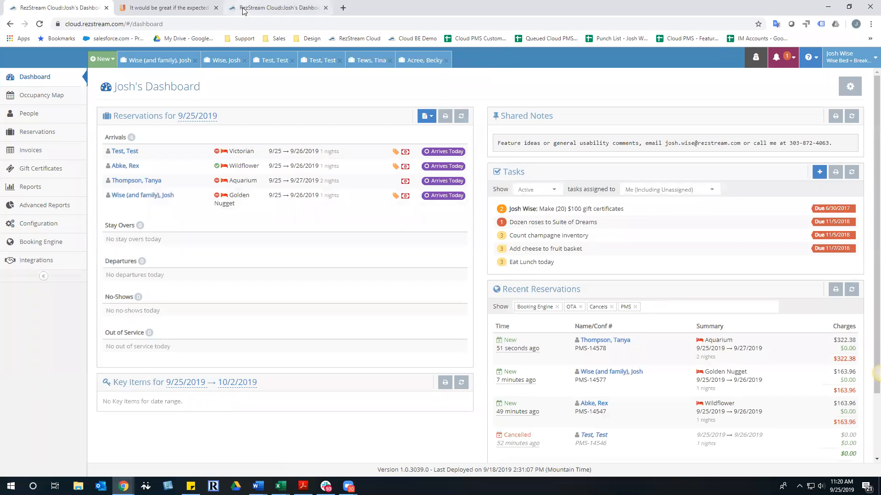
pyautogui.click(186, 339)
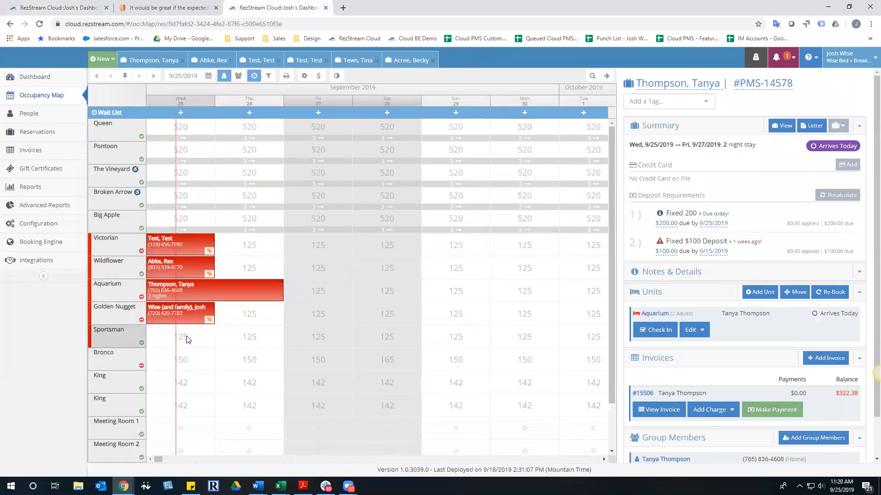
# Book an existing guest into Sportsman for 9/25–9/26/2019 without confirmation, then return to the dashboard tab
pyautogui.click(669, 310)
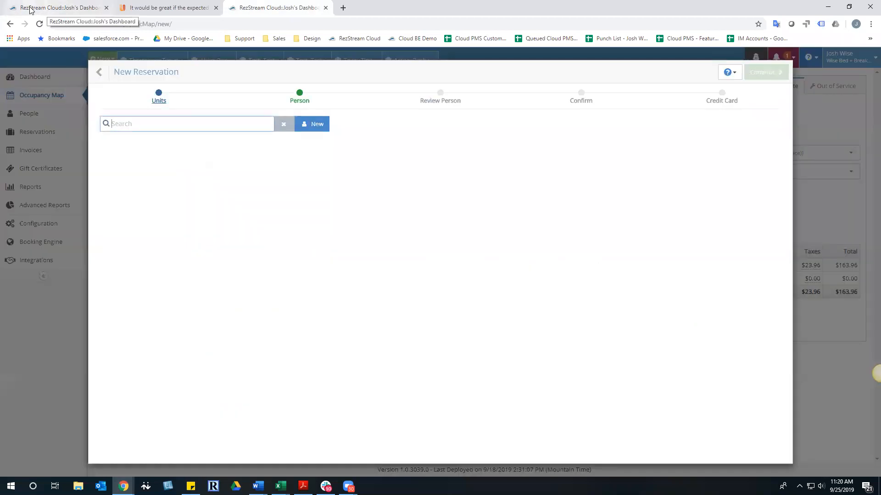
pyautogui.write('j')
pyautogui.click(173, 172)
pyautogui.click(765, 72)
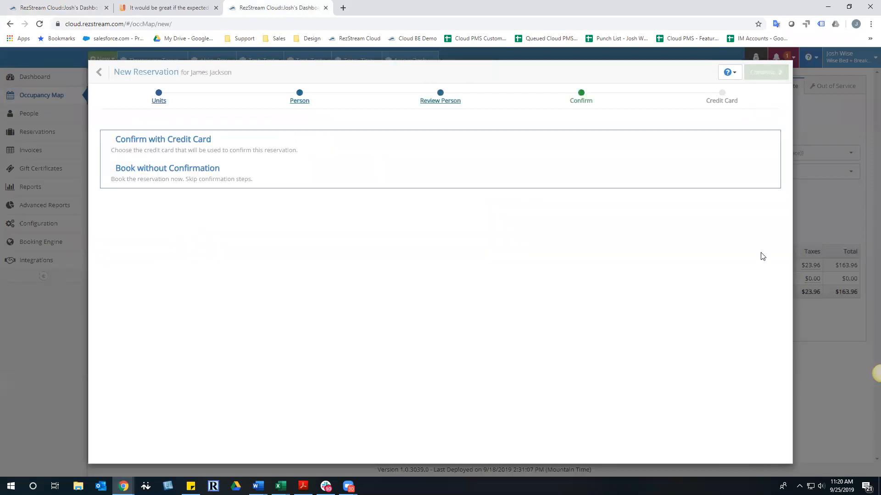
pyautogui.click(172, 174)
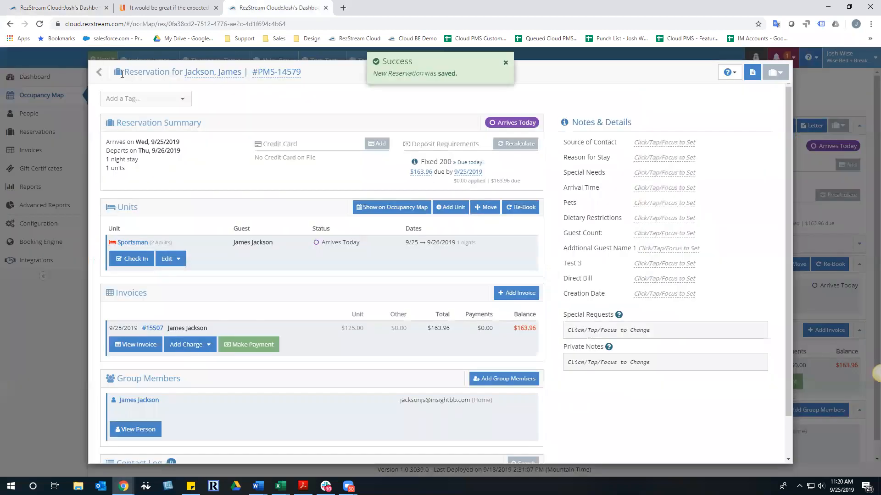
pyautogui.click(153, 72)
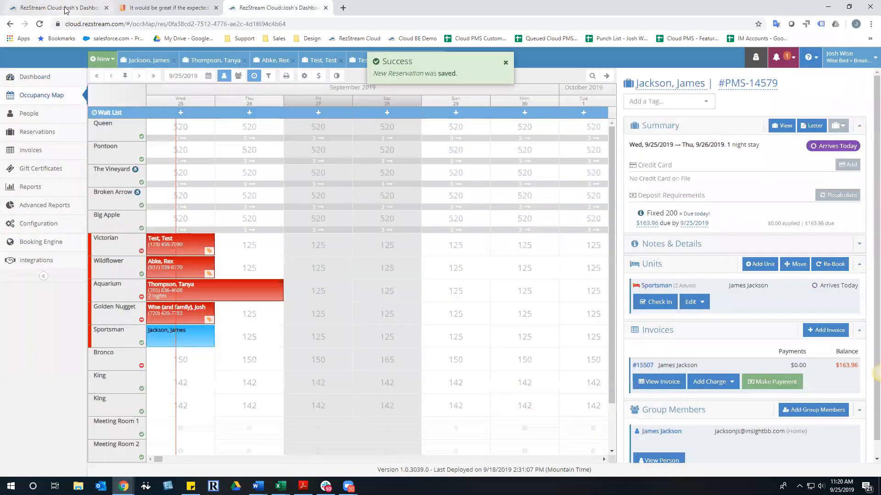
pyautogui.click(66, 10)
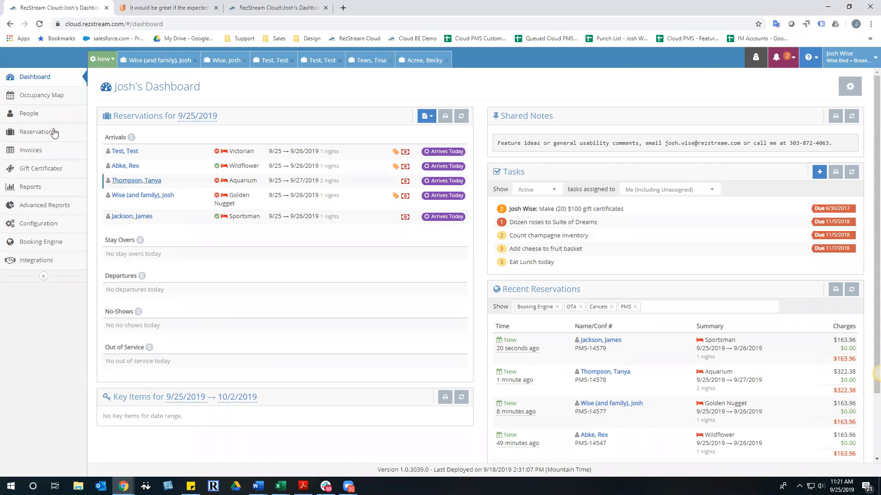
# Open the Occupancy Map to see the new Aquarium and Sportsman bookings from 9/25
pyautogui.click(42, 105)
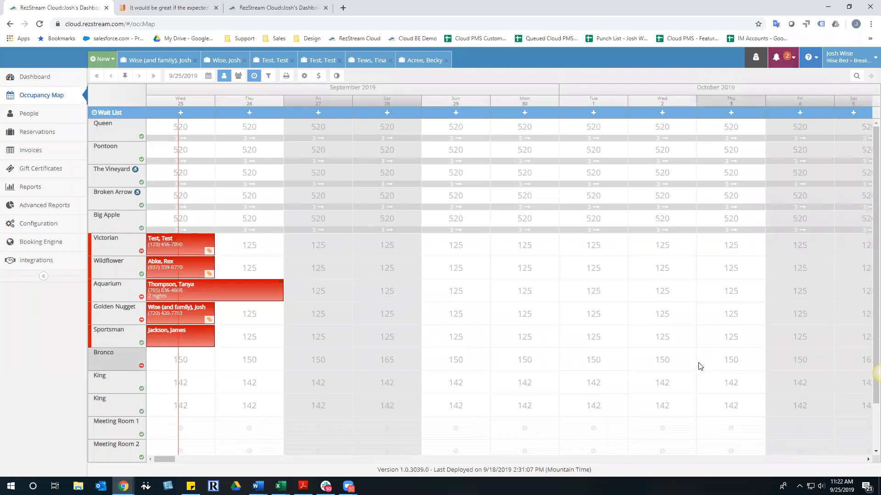
# Show the New Activity notifications for the 9/25–9/26 and 9/25–9/27/2019 reservations
pyautogui.click(777, 63)
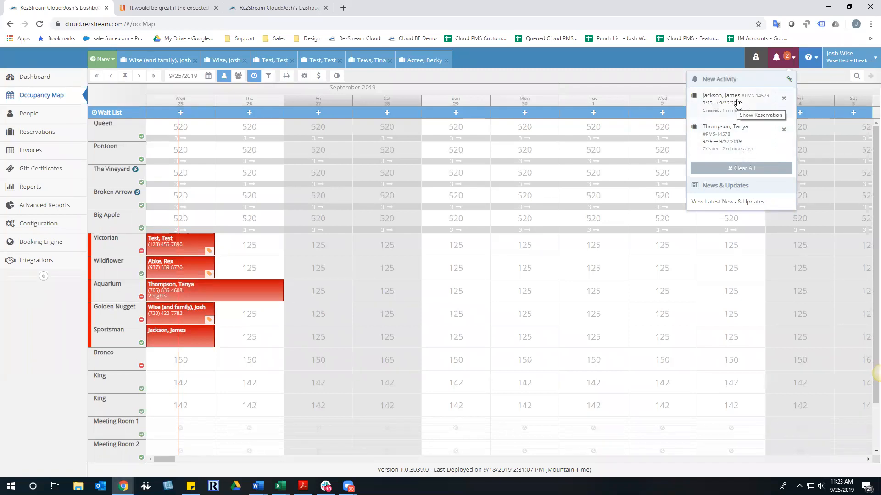
# Dismiss the newest reservation notification, then clear all remaining notifications
pyautogui.click(784, 99)
pyautogui.click(784, 59)
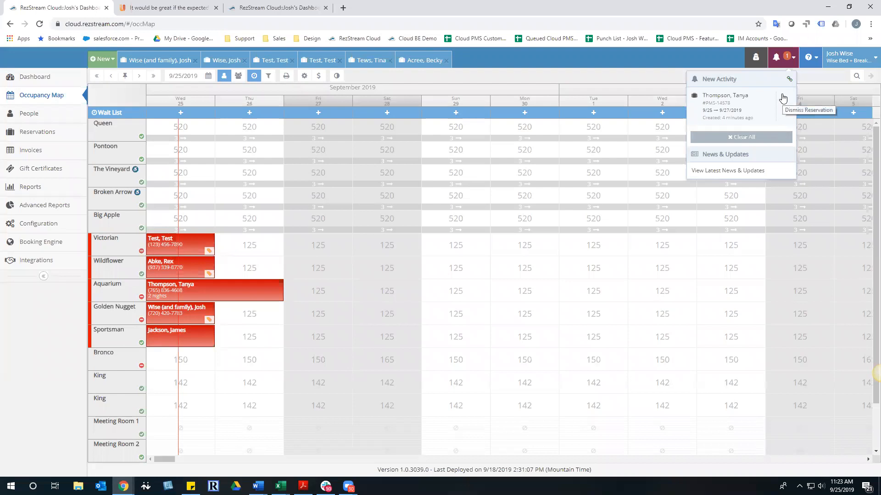
pyautogui.click(742, 137)
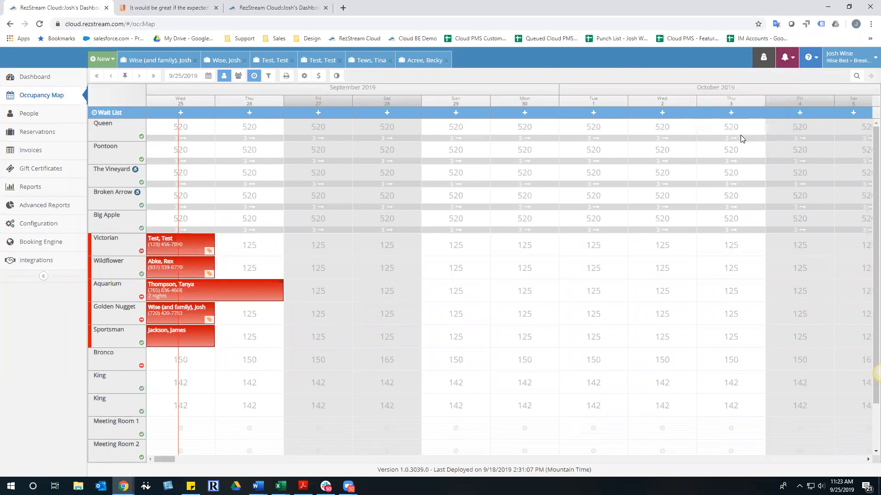
pyautogui.click(784, 65)
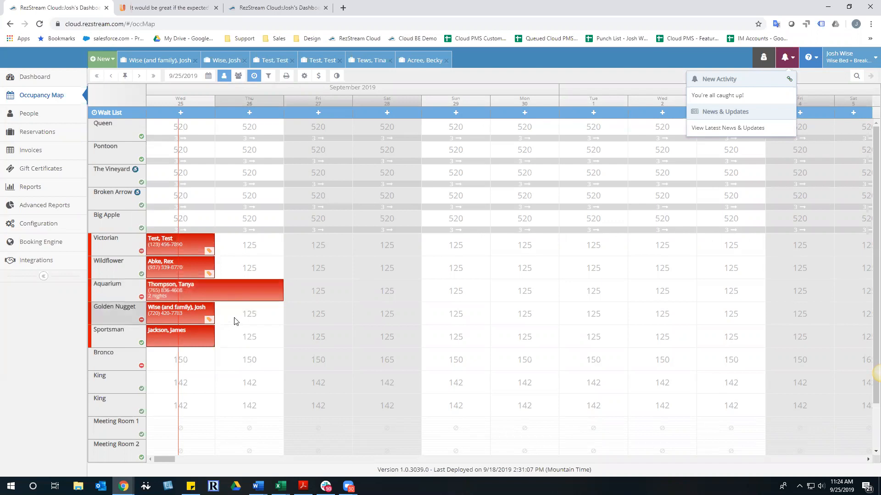
pyautogui.click(29, 88)
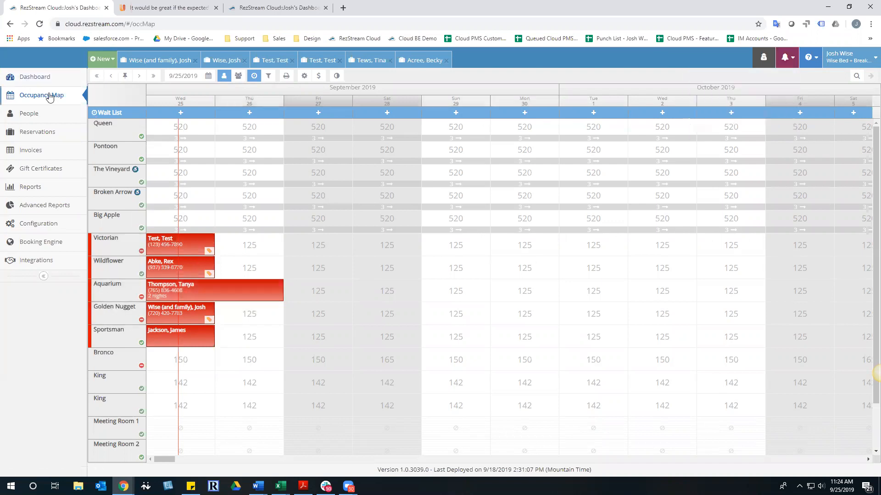
# Return to the dashboard showing five 9/25/2019 arrivals and the new Sportsman and Aquarium bookings
pyautogui.click(23, 79)
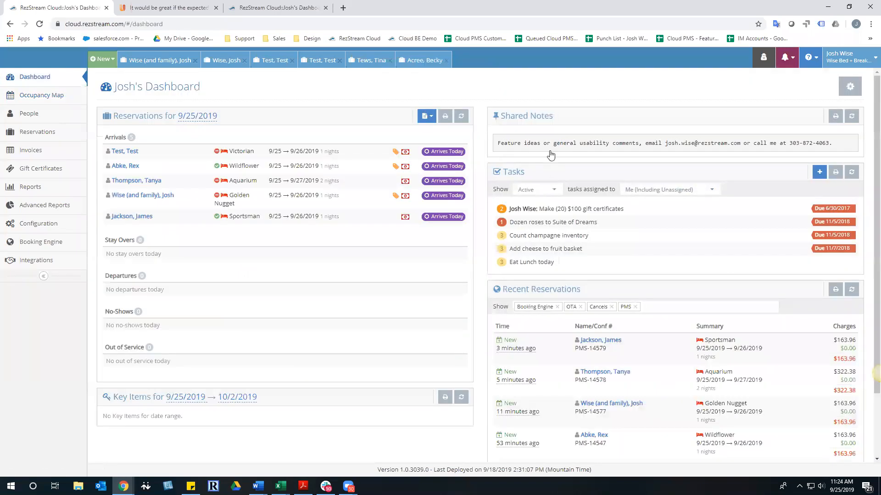
pyautogui.click(151, 11)
pyautogui.click(80, 8)
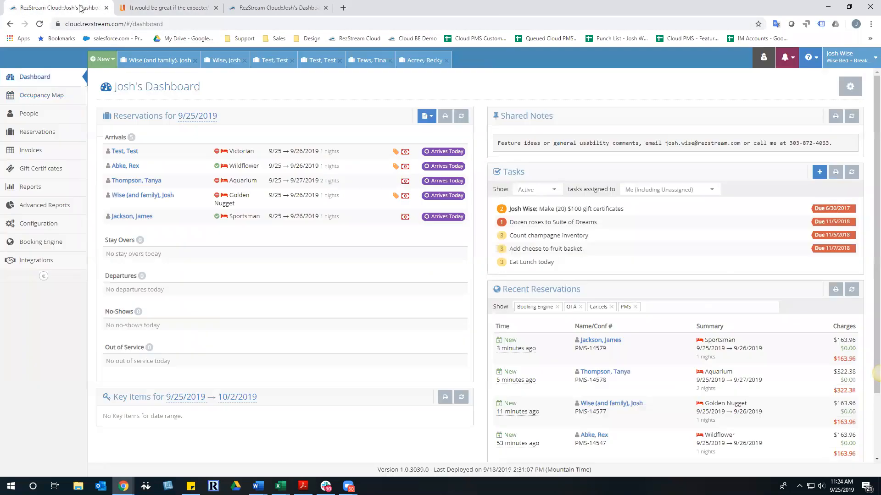